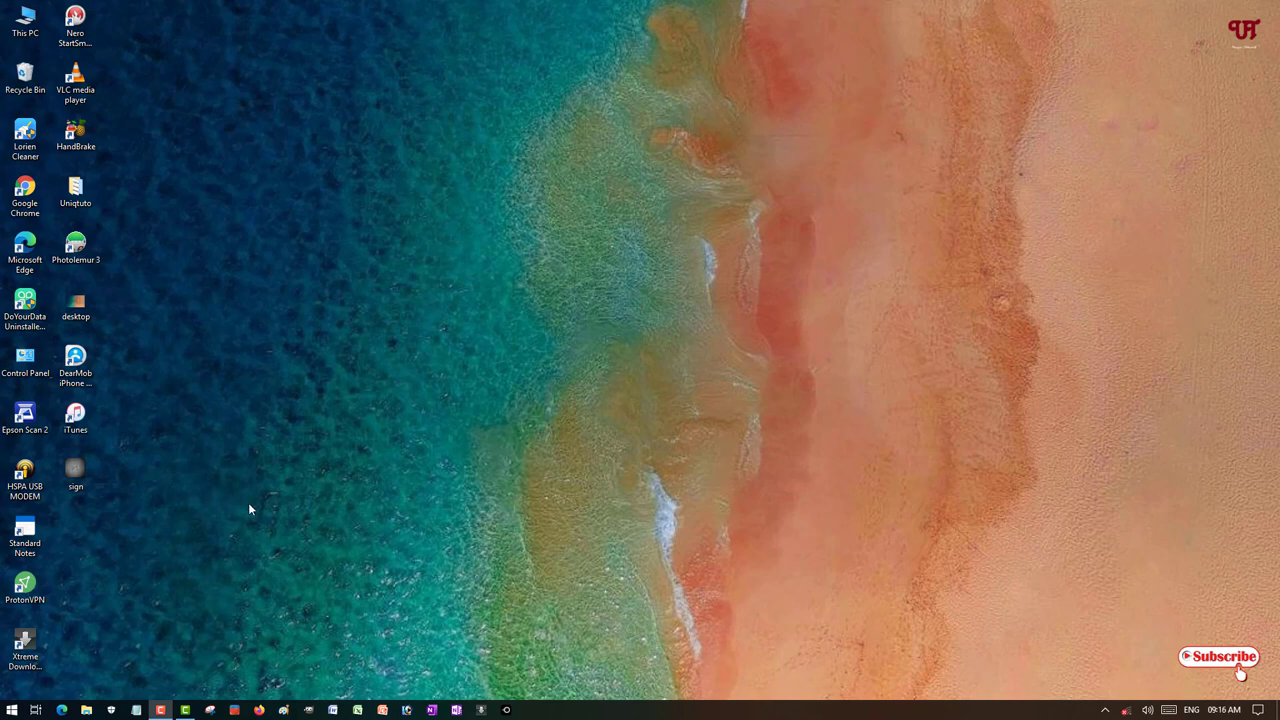
Preview sign.jpg in the photo viewer, close it, then open sign.jpg in Paint 3D
double_click(80, 472)
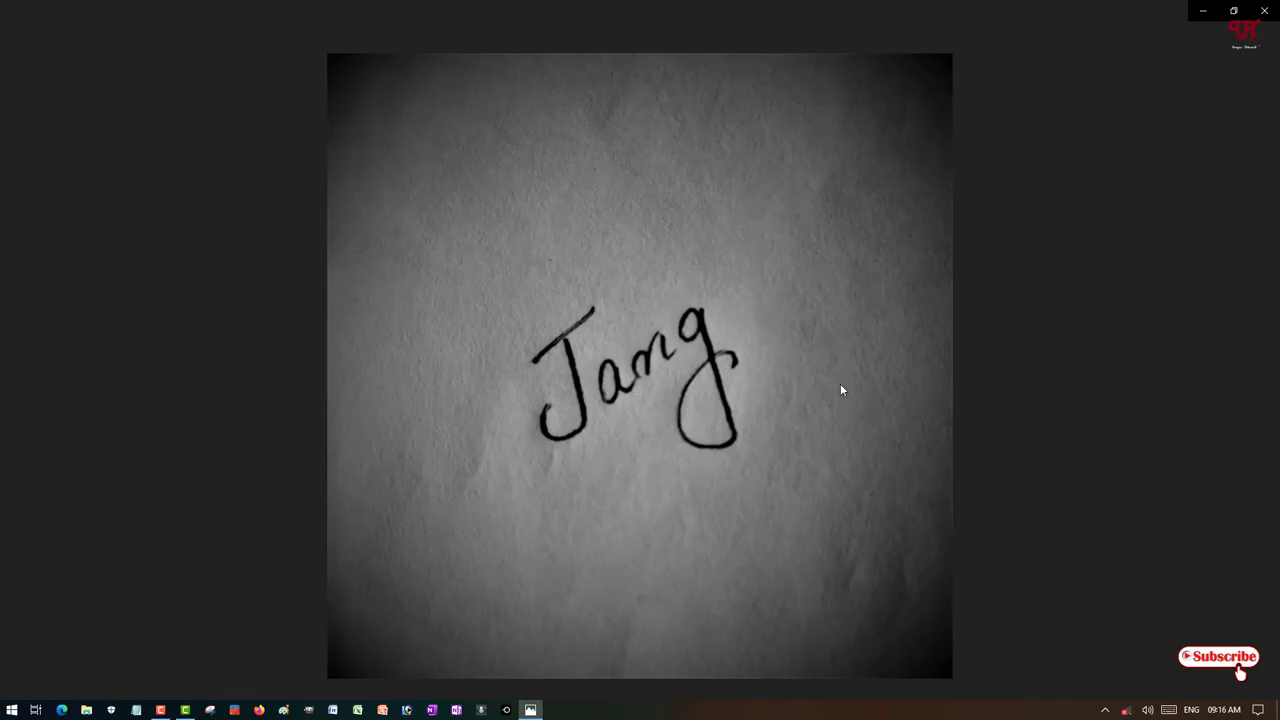
click(1233, 11)
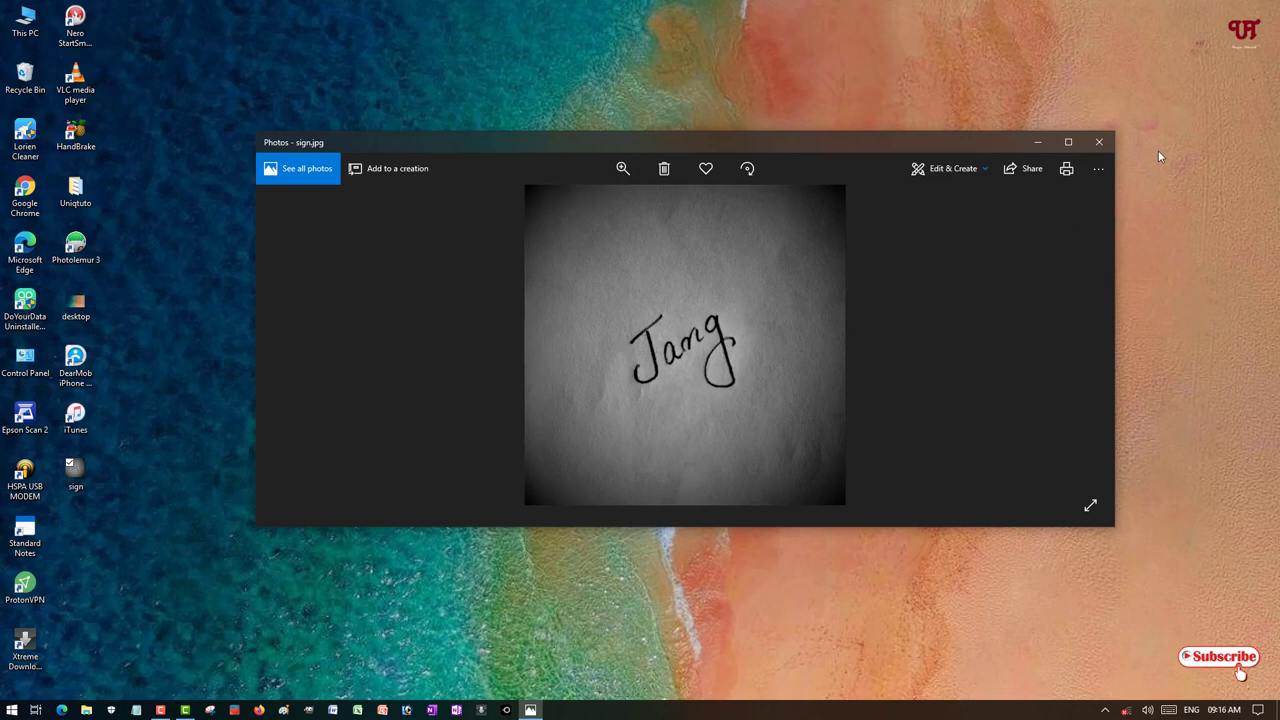
click(1101, 143)
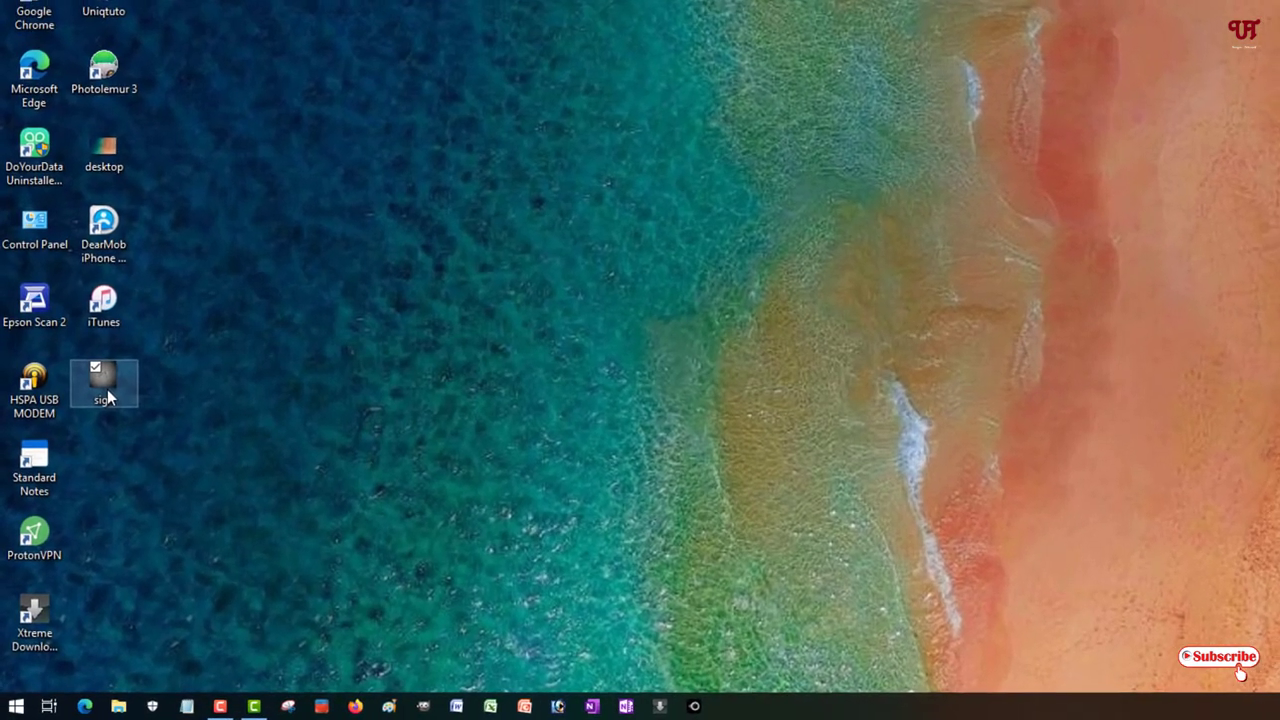
right_click(108, 389)
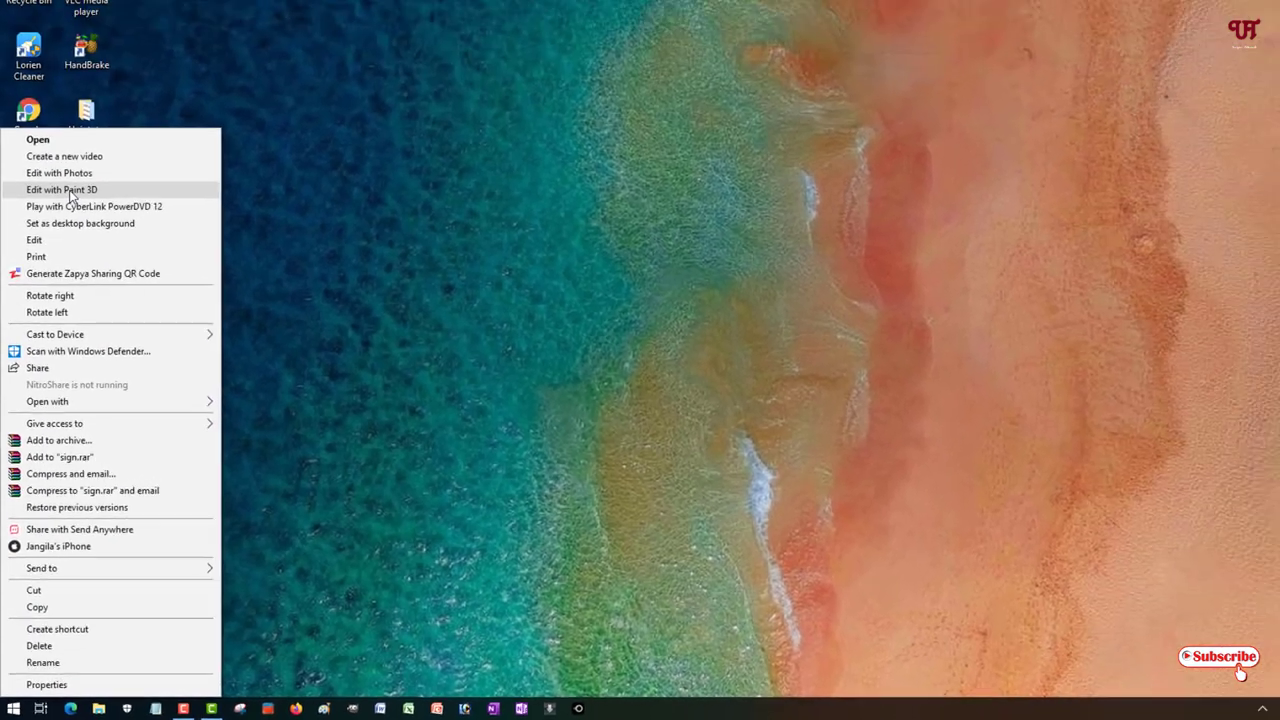
click(85, 88)
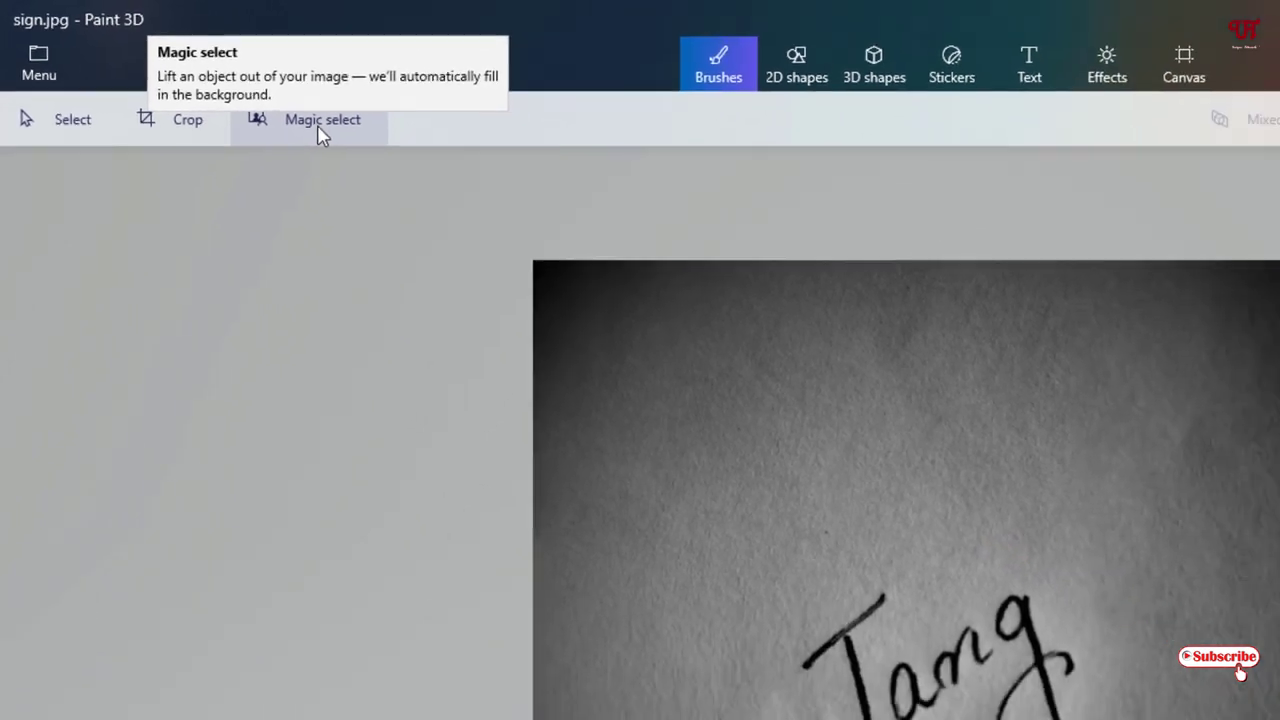
Magic-select the image and tighten the selection box around the Jang signature
click(380, 152)
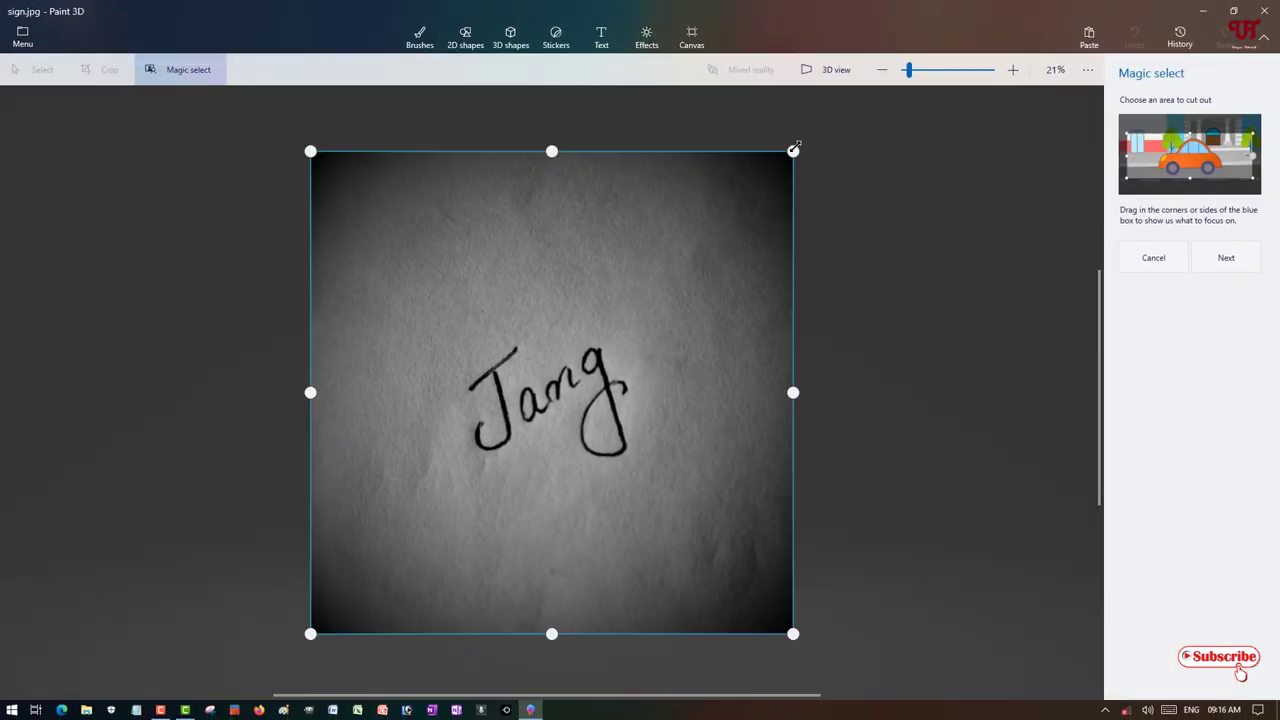
drag(793, 150, 648, 334)
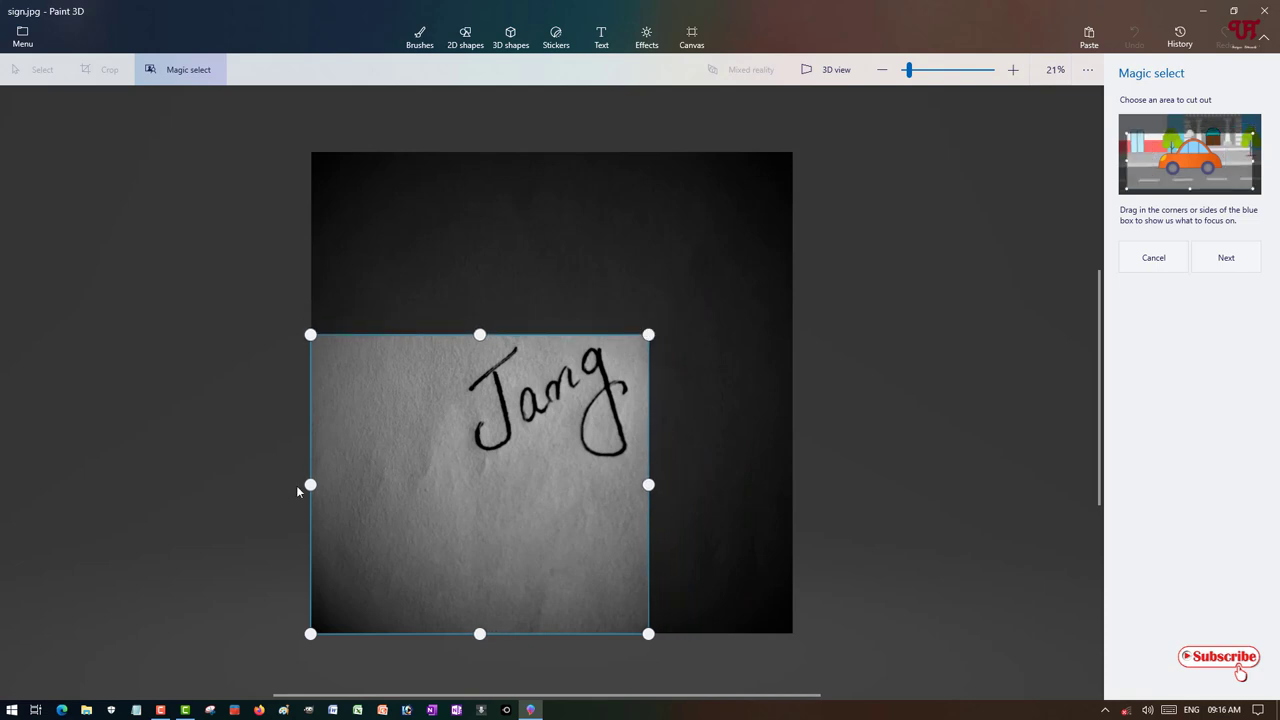
mouse_move(313, 483)
mouse_down()
mouse_move(472, 461)
mouse_move(461, 462)
mouse_up()
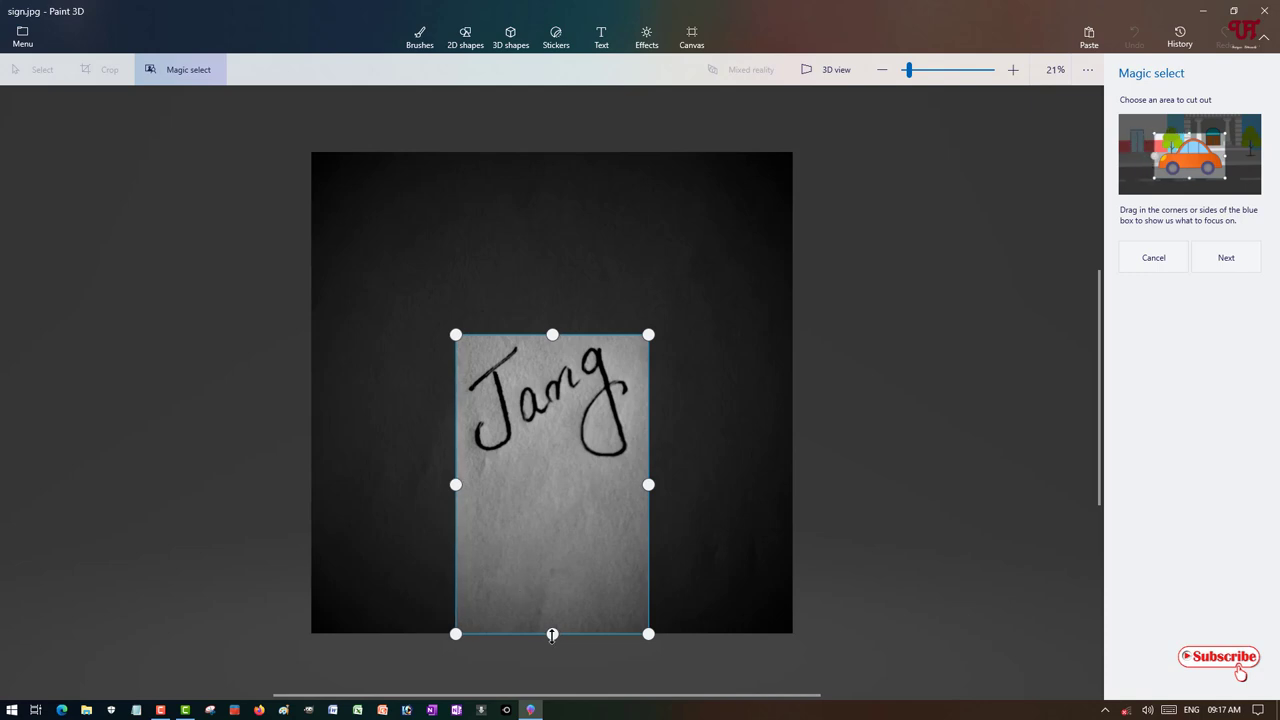
drag(554, 633, 556, 471)
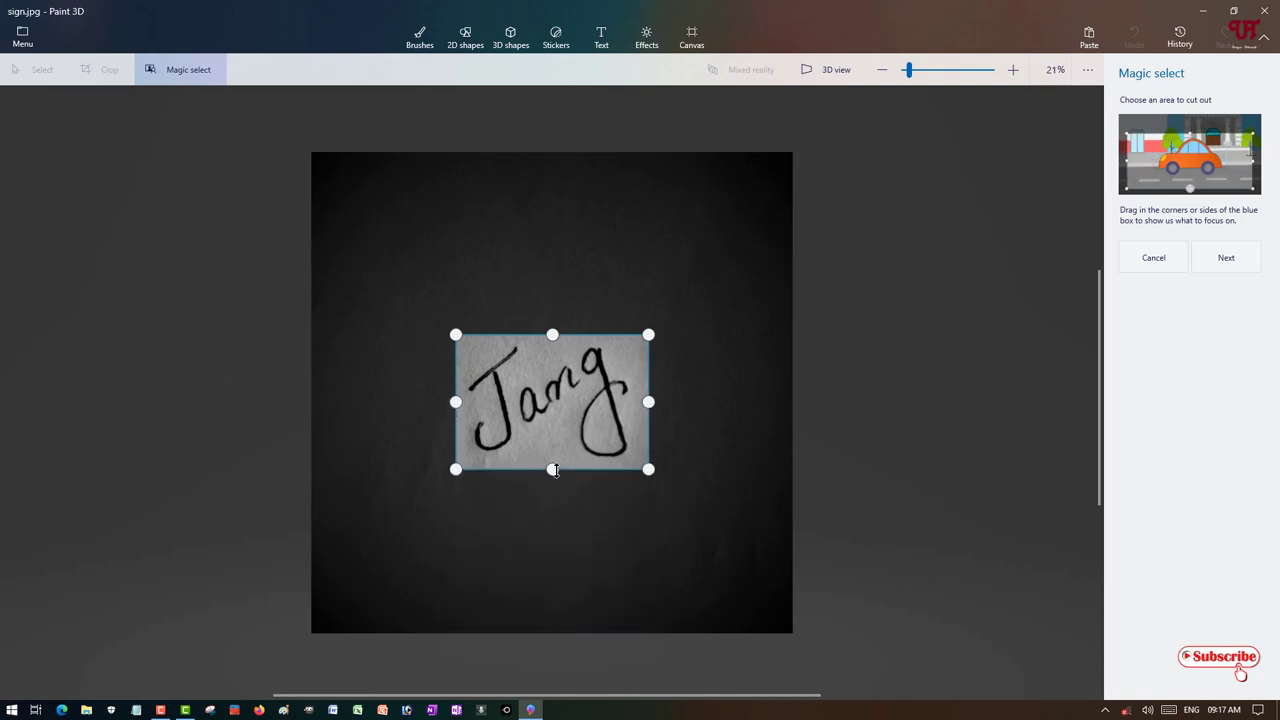
drag(648, 402, 641, 403)
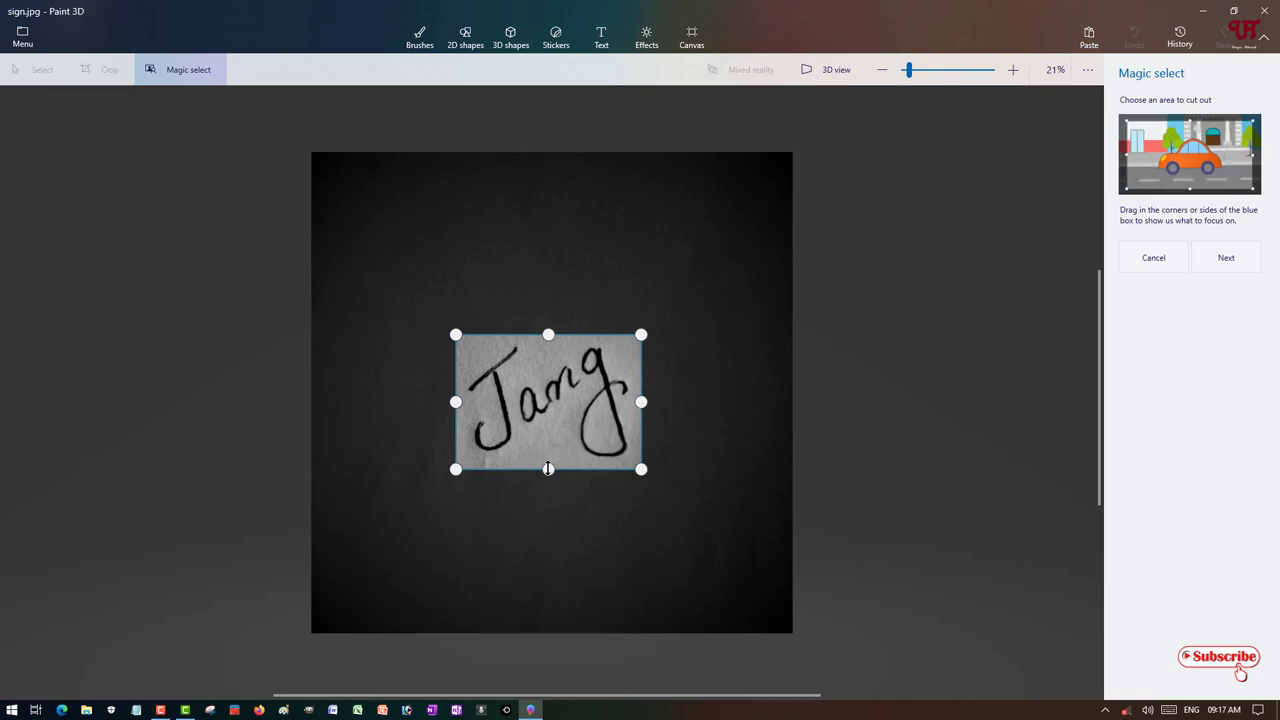
drag(548, 467, 548, 461)
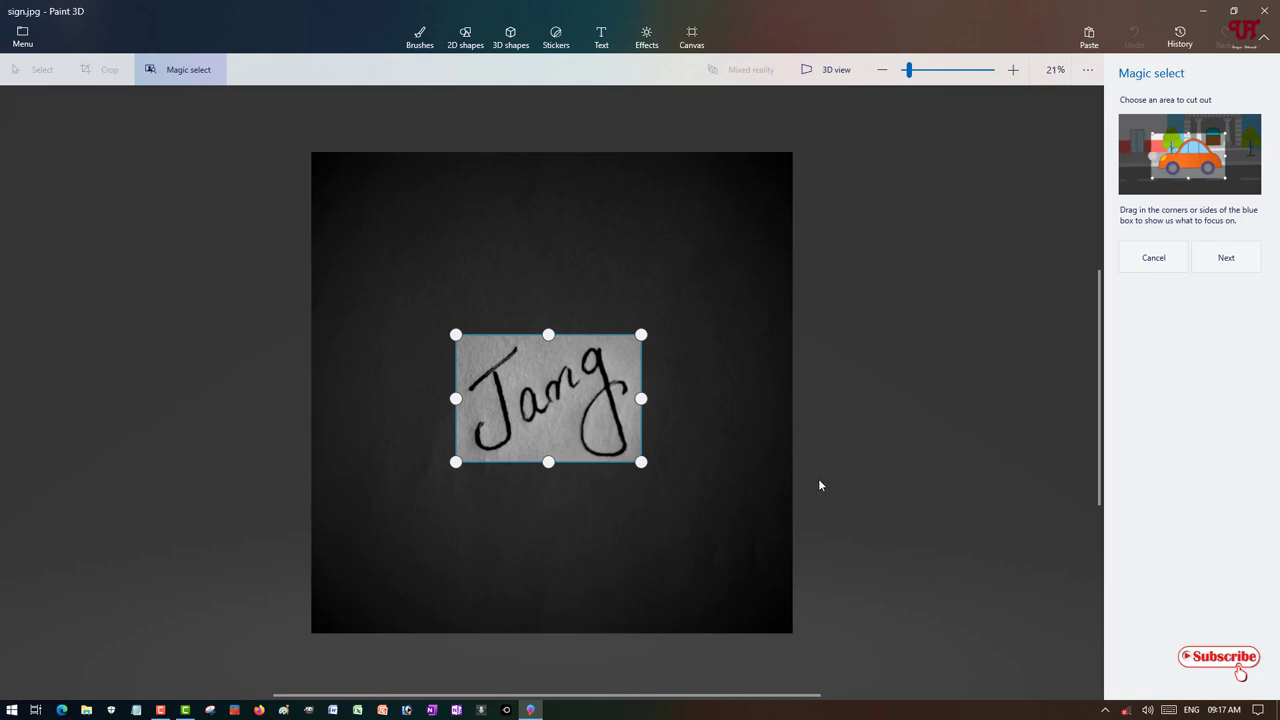
click(1250, 268)
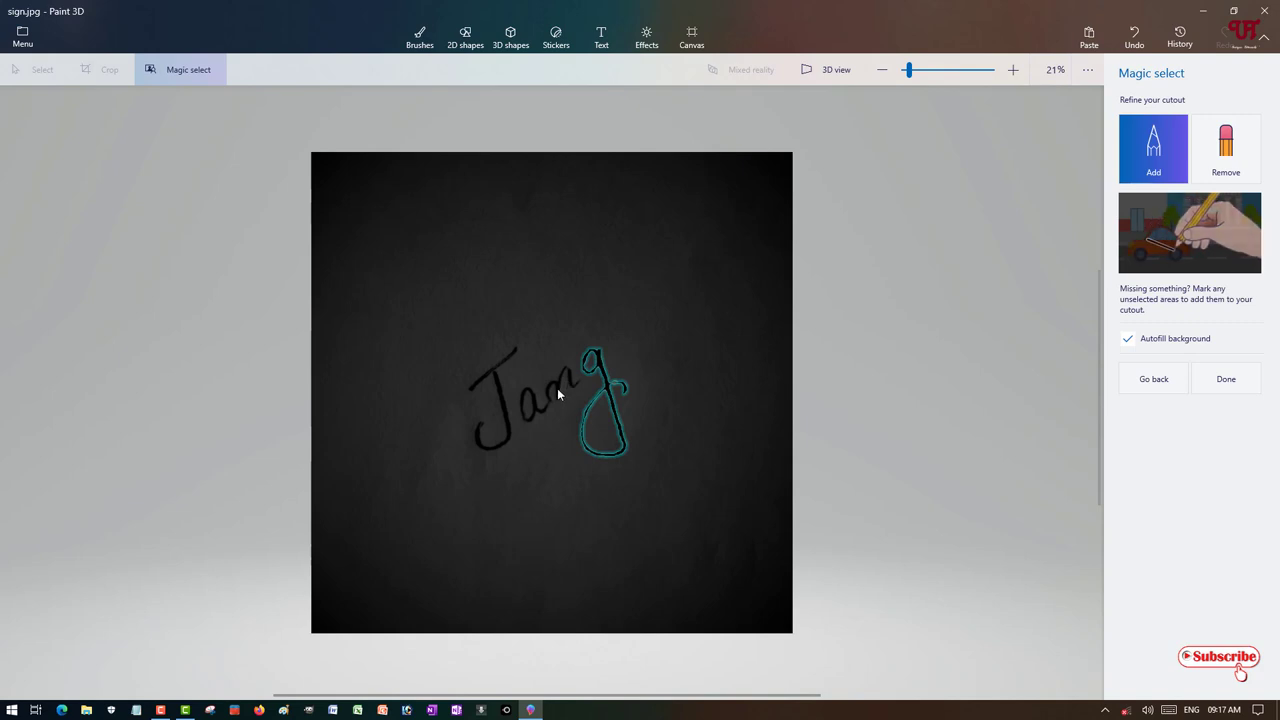
Add the missing letters 'an' and 'J' to the cutout and finalize it as an object
drag(557, 388, 570, 387)
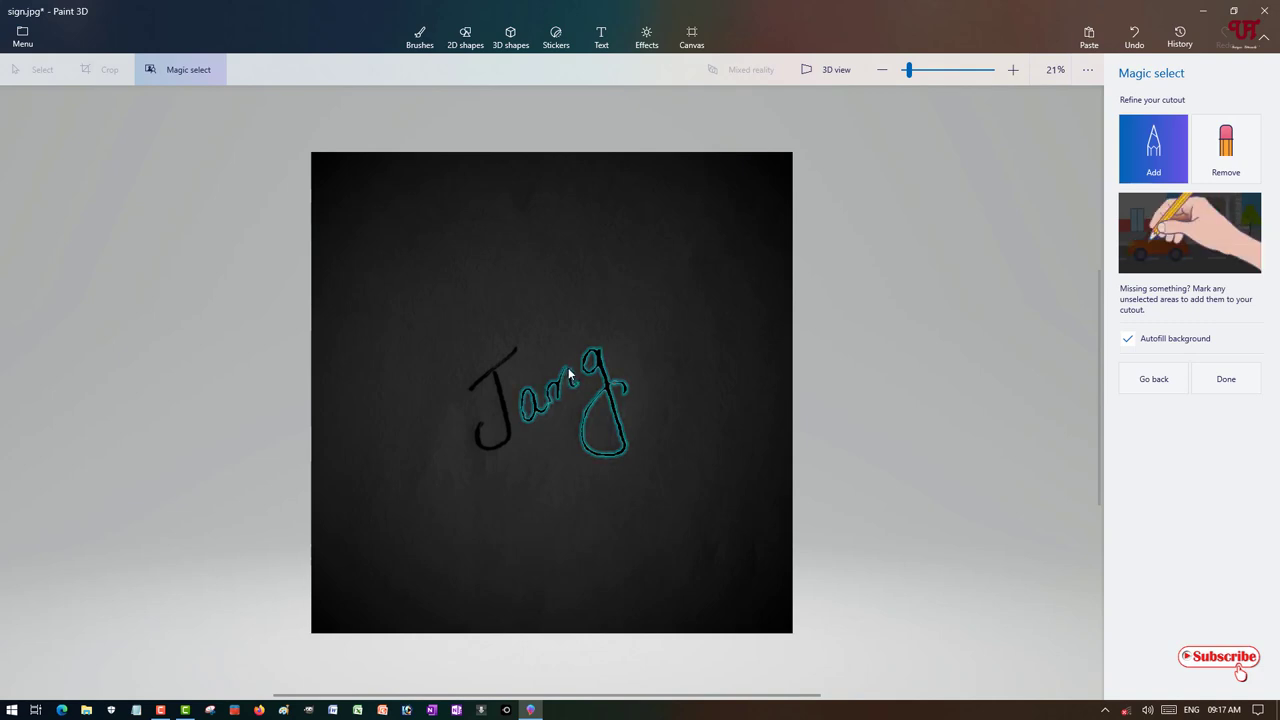
click(498, 383)
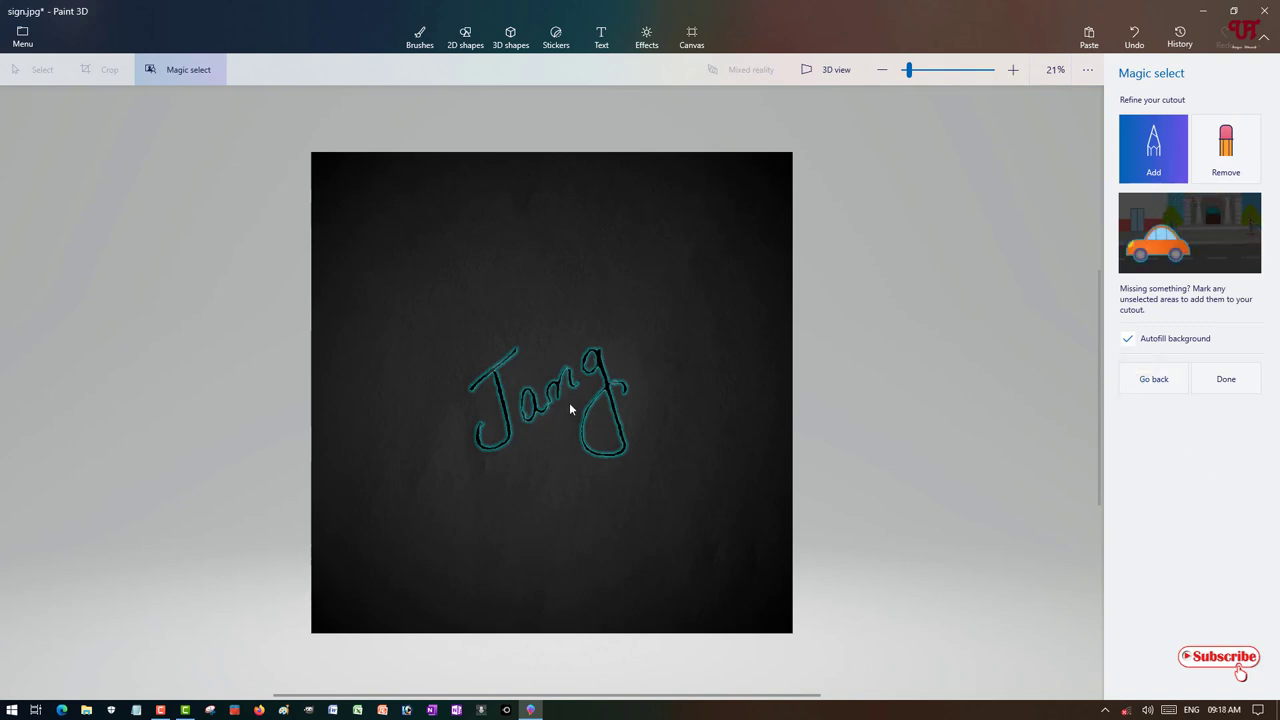
click(1237, 388)
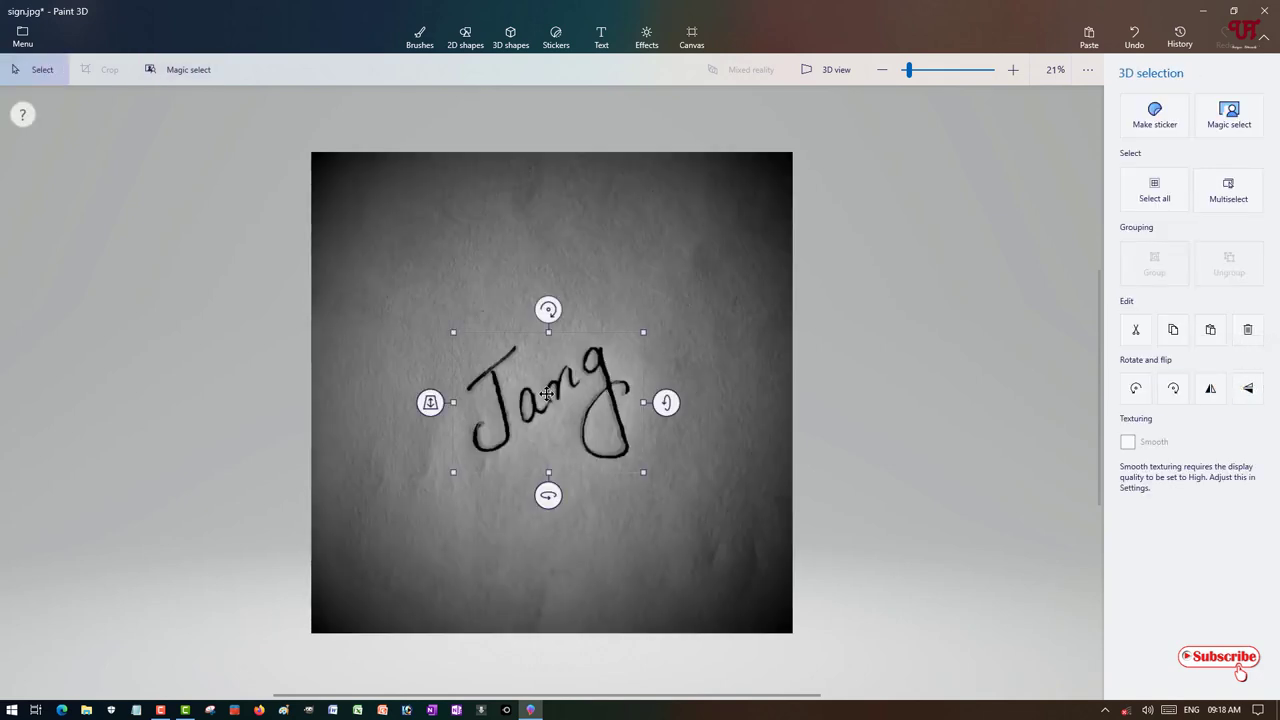
Drag the Jang cutout upward, then back down near its original spot
drag(548, 398, 540, 315)
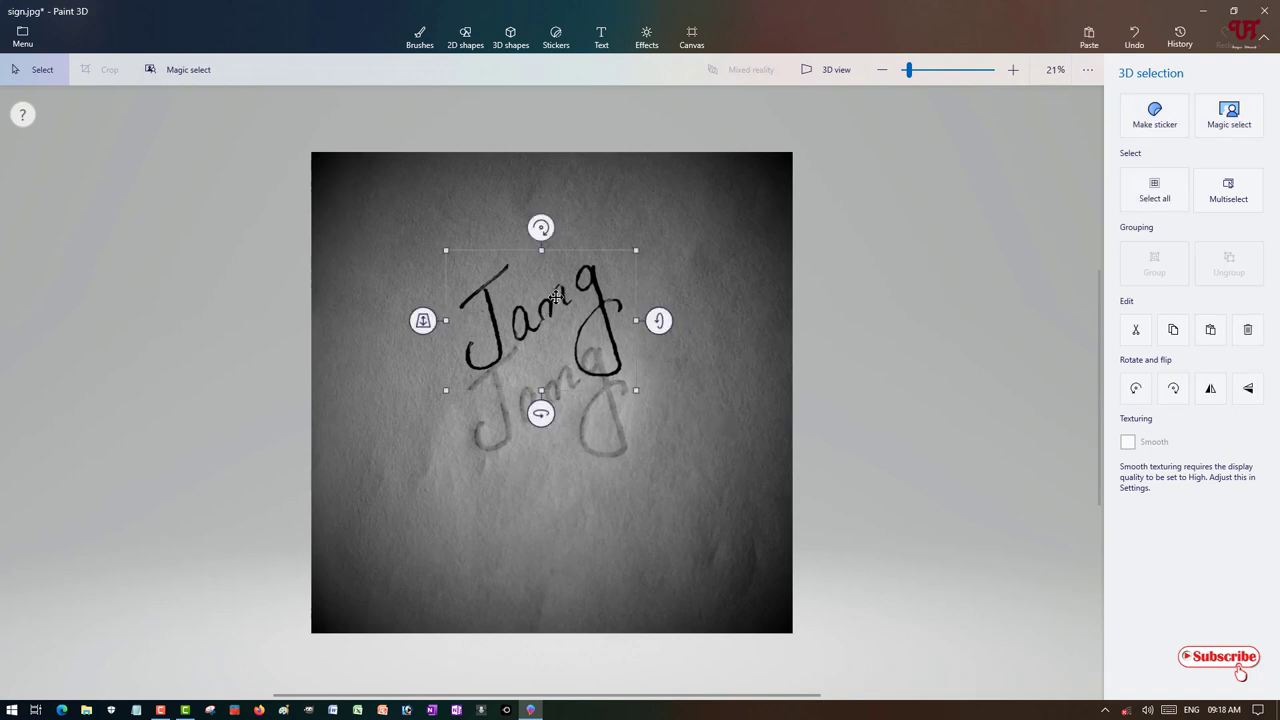
drag(553, 300, 552, 382)
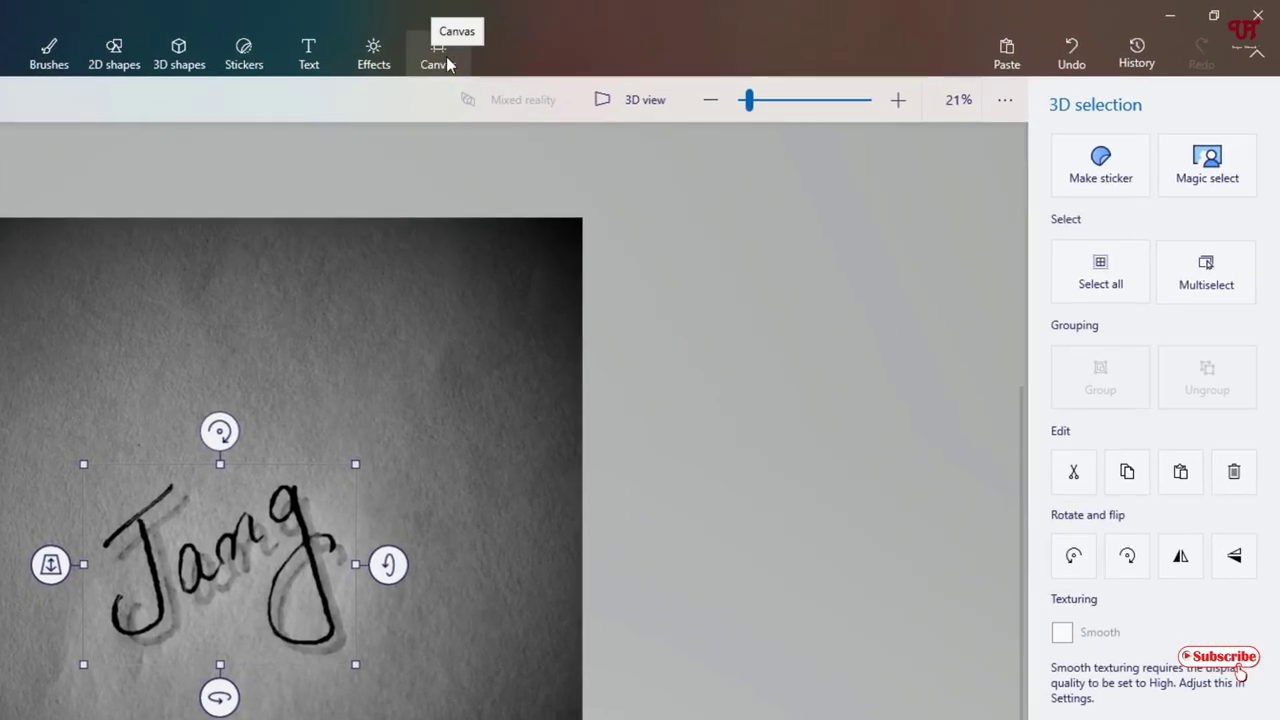
Switch Show canvas off so only the Jang signature remains visible
click(446, 60)
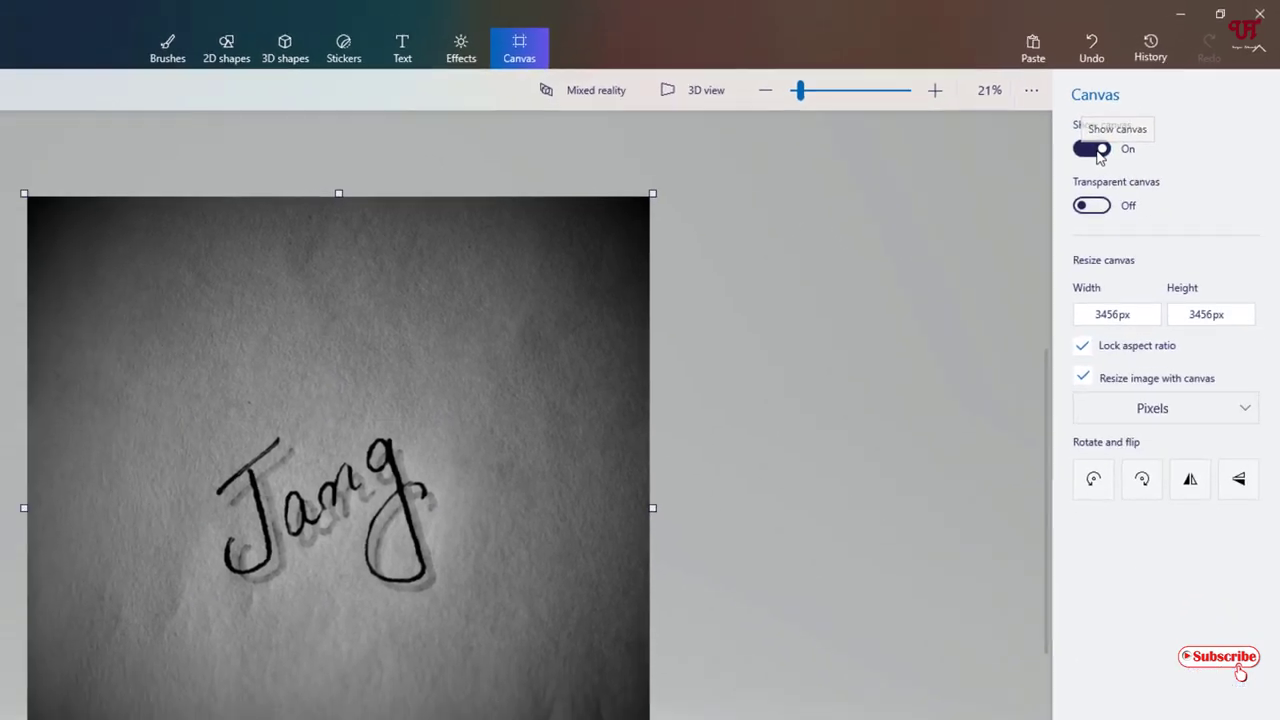
click(1078, 167)
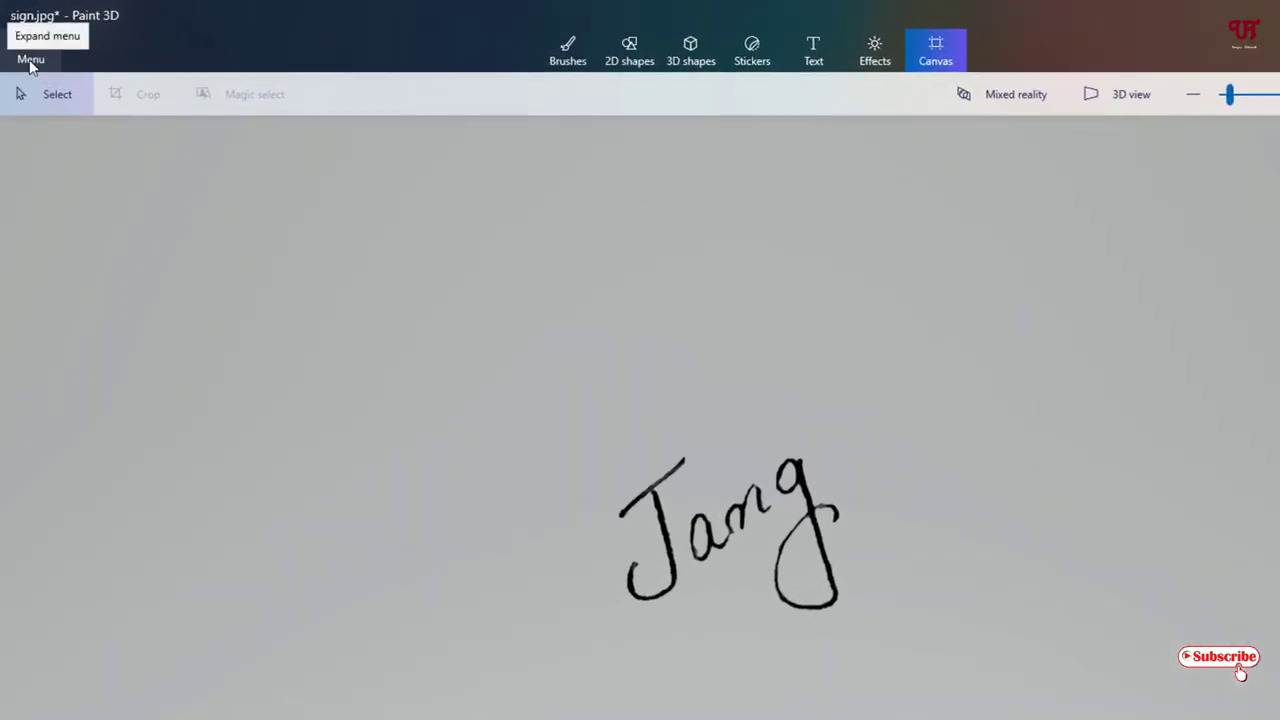
Bring up the Save as Image export panel from the Menu
click(29, 60)
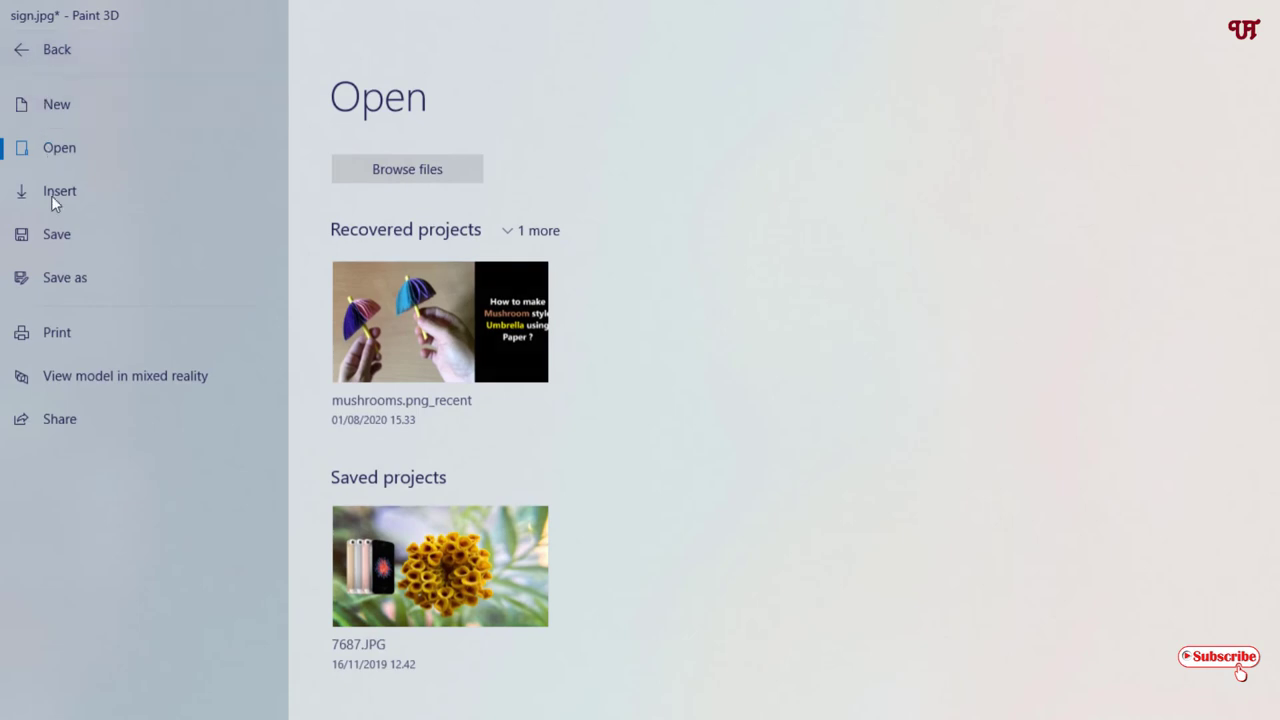
click(55, 280)
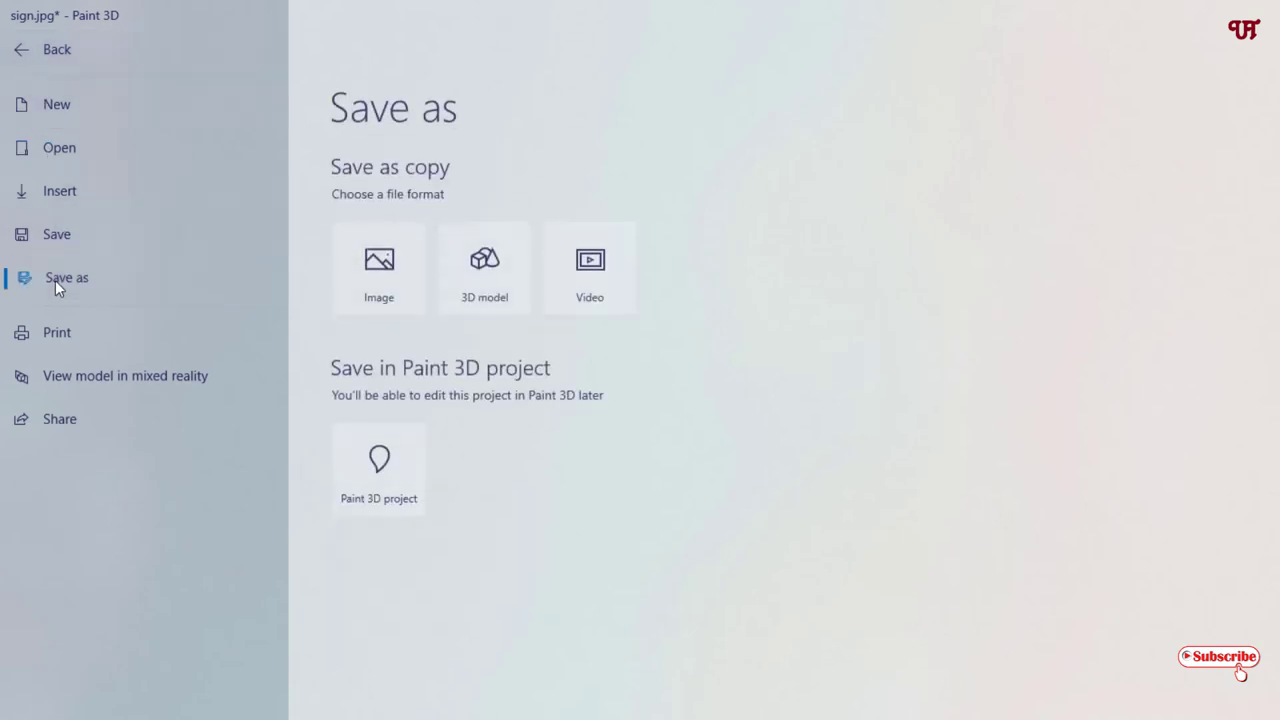
click(378, 280)
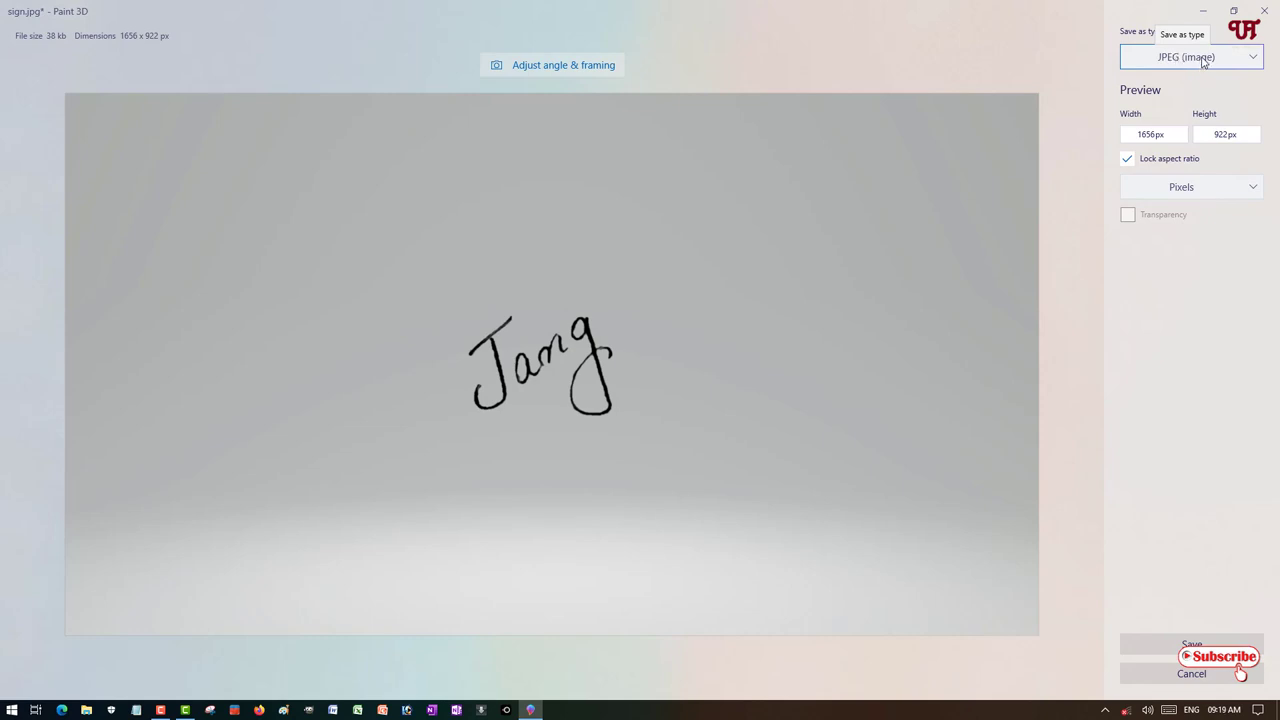
Set the export to transparent PNG at width 500 (499 × 278 px), with aspect ratio unlocked
click(1204, 62)
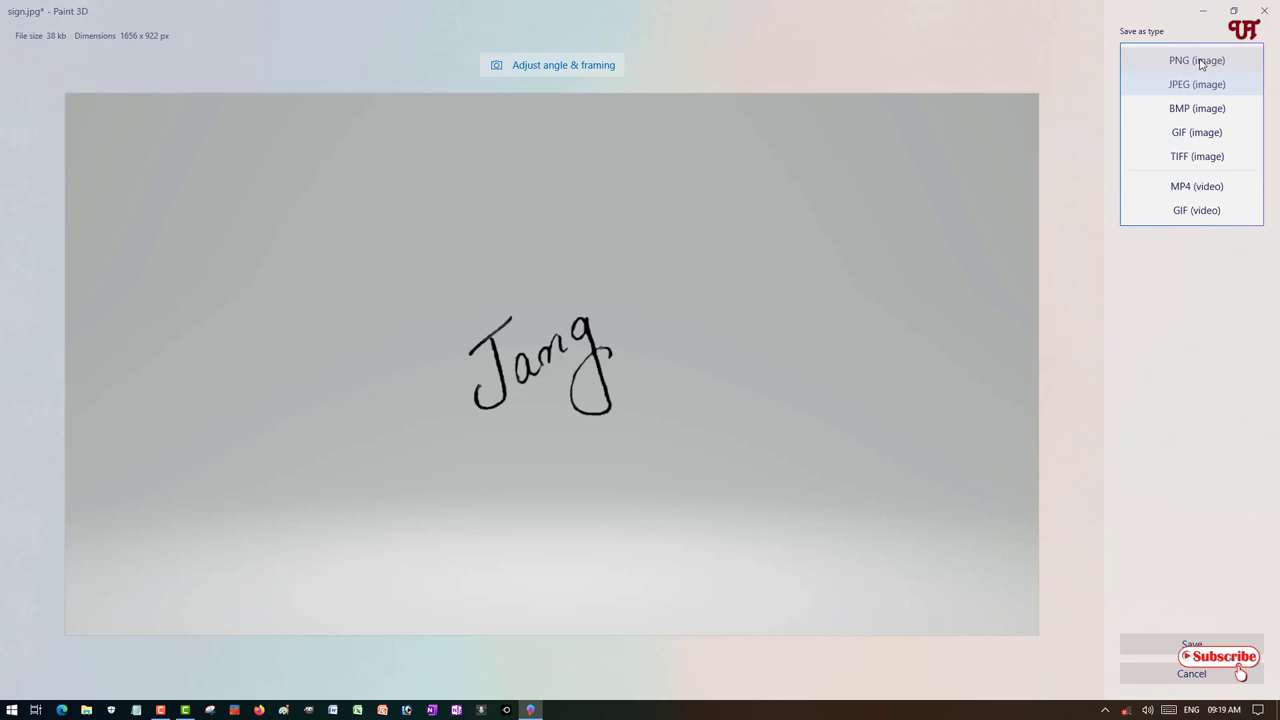
click(1197, 61)
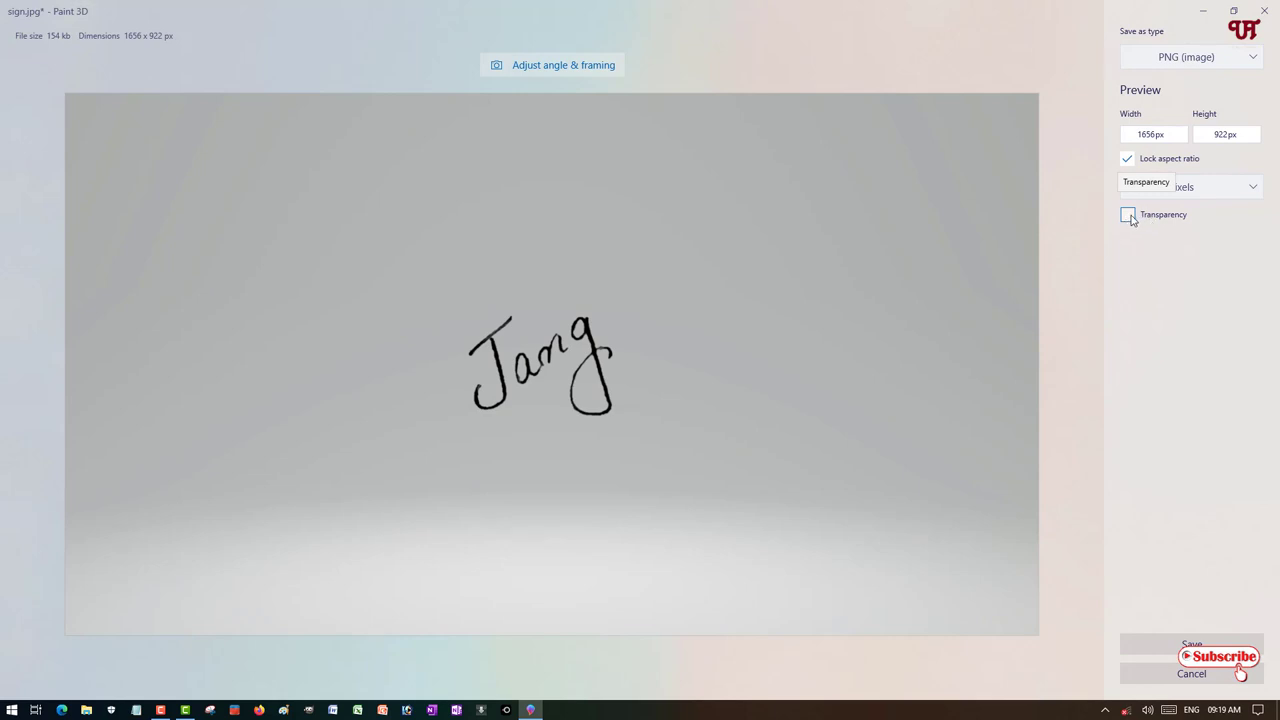
click(1128, 216)
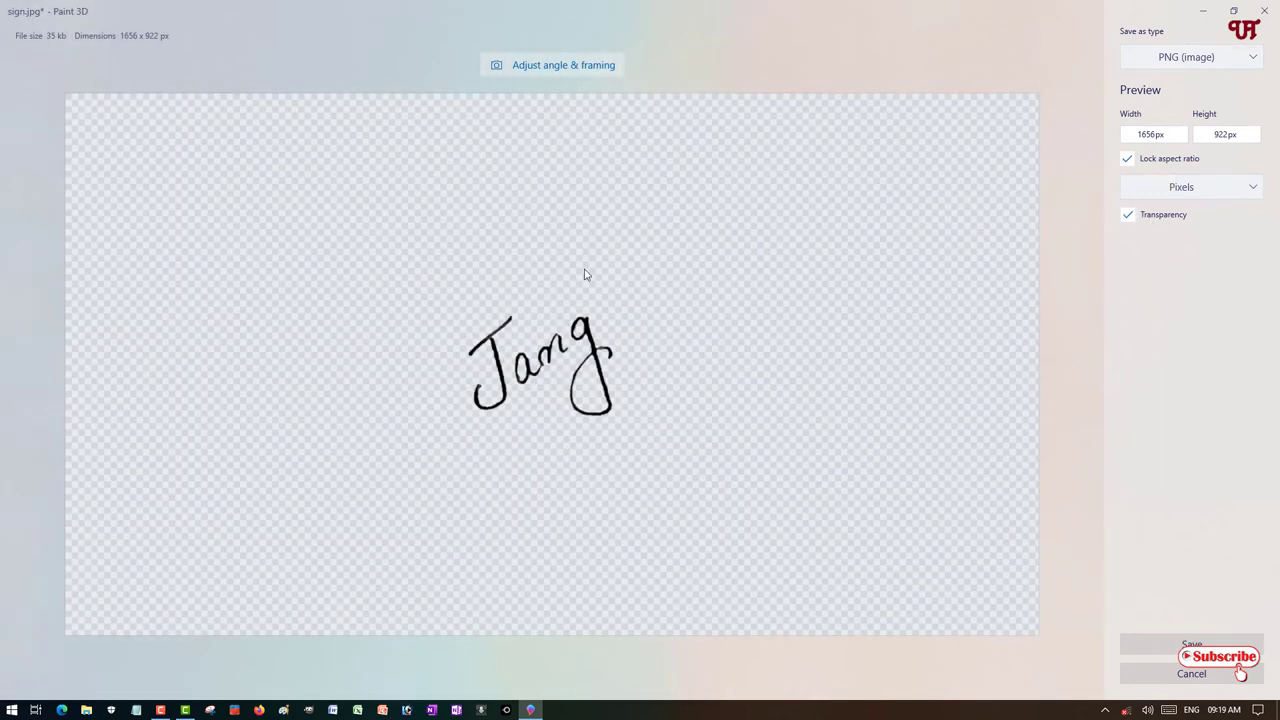
click(1158, 133)
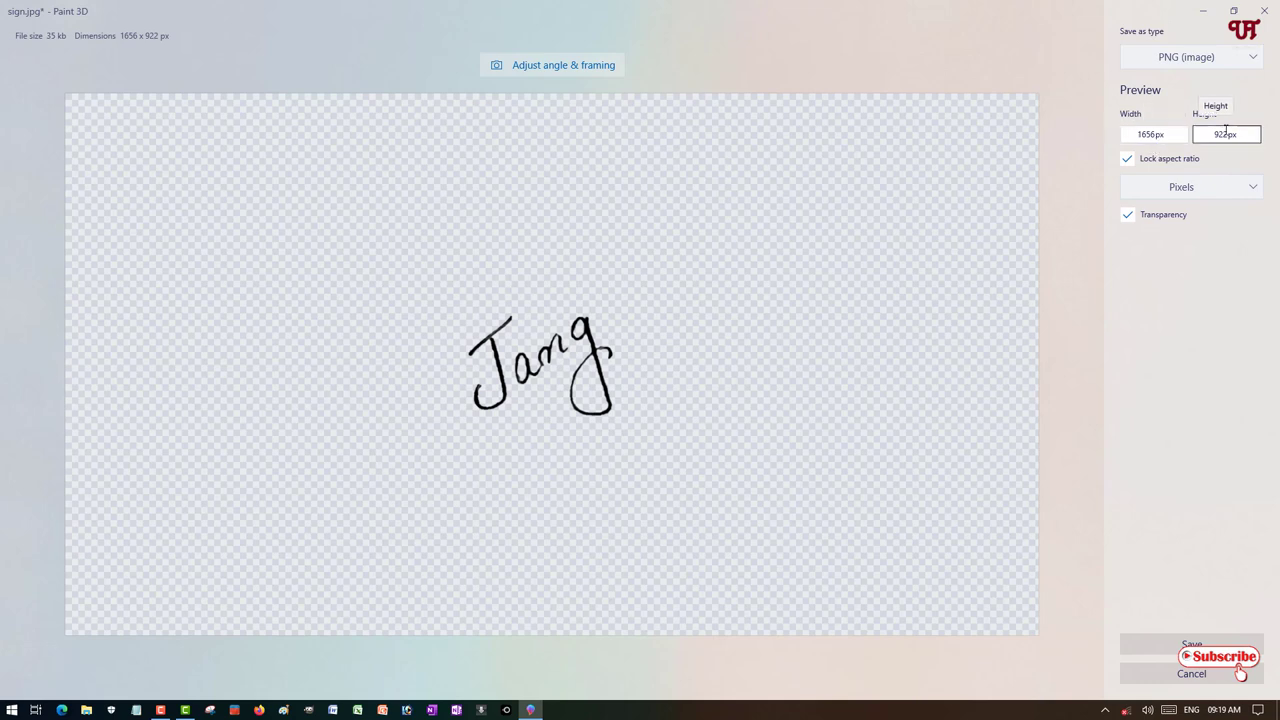
double_click(1158, 133)
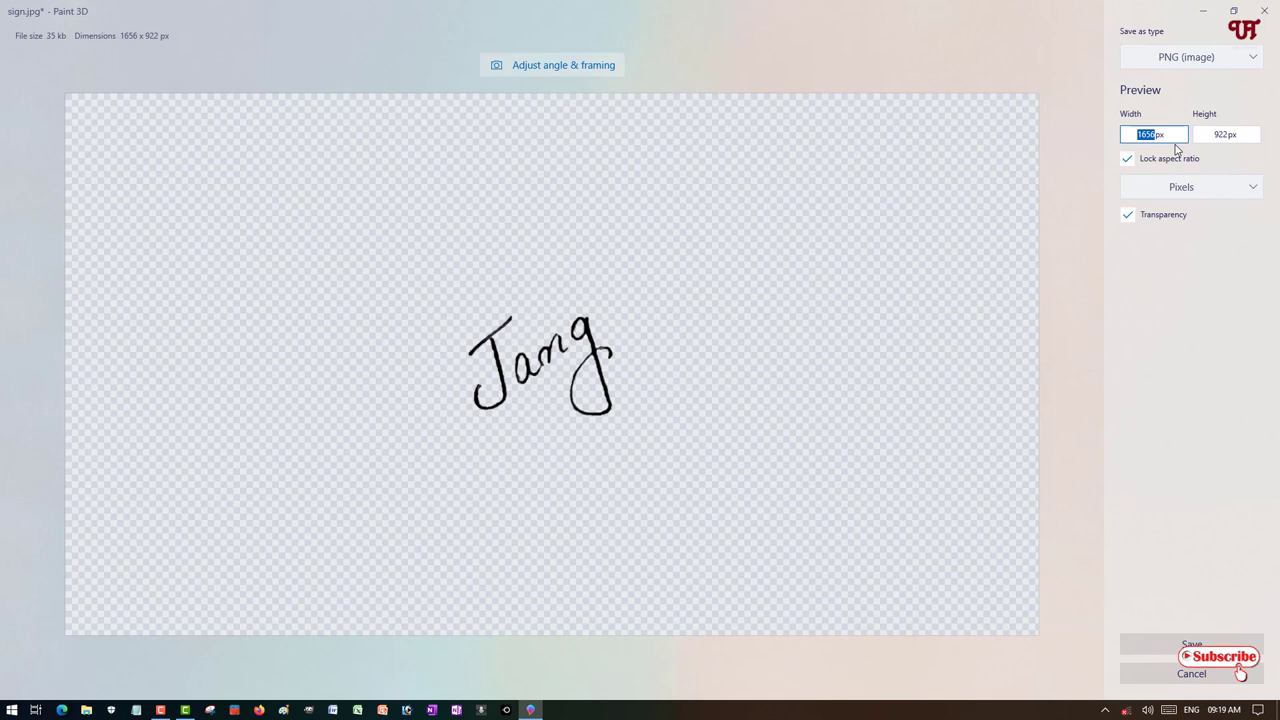
text(5)
text(00)
key(Tab)
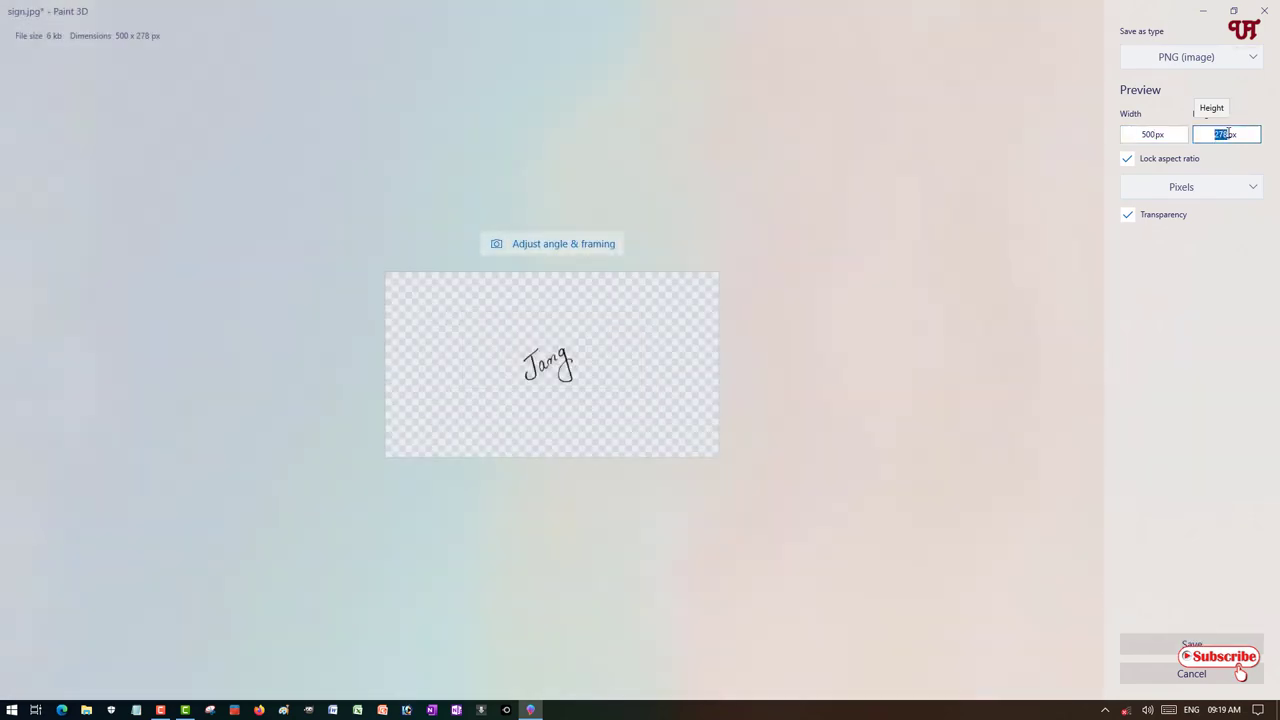
click(1128, 160)
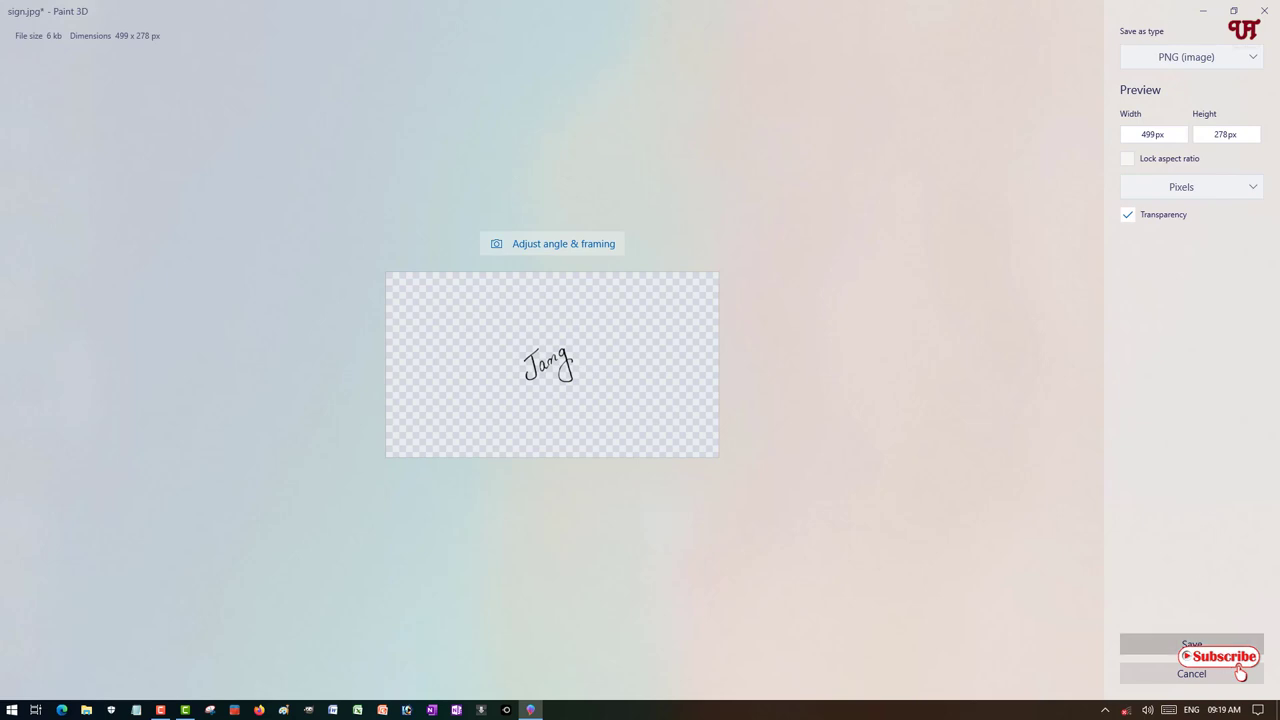
Save the transparent signature PNG to the Desktop as 'test'
click(1191, 645)
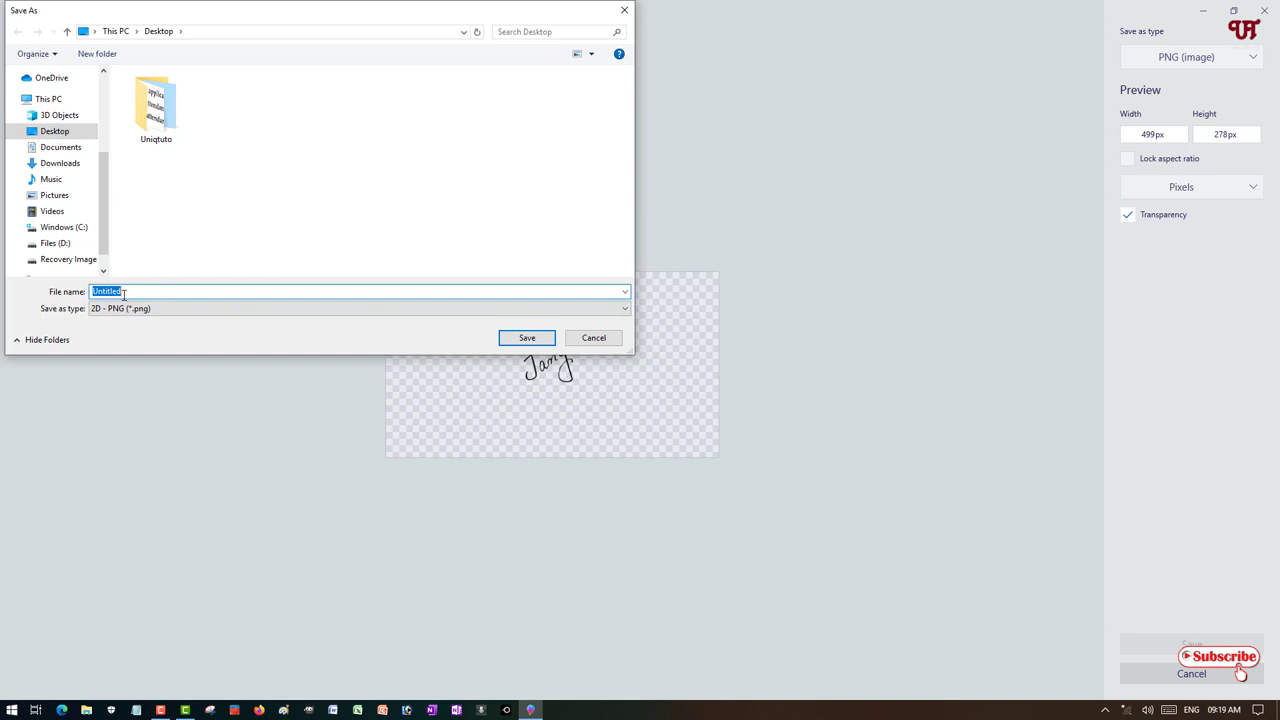
text(test)
click(529, 340)
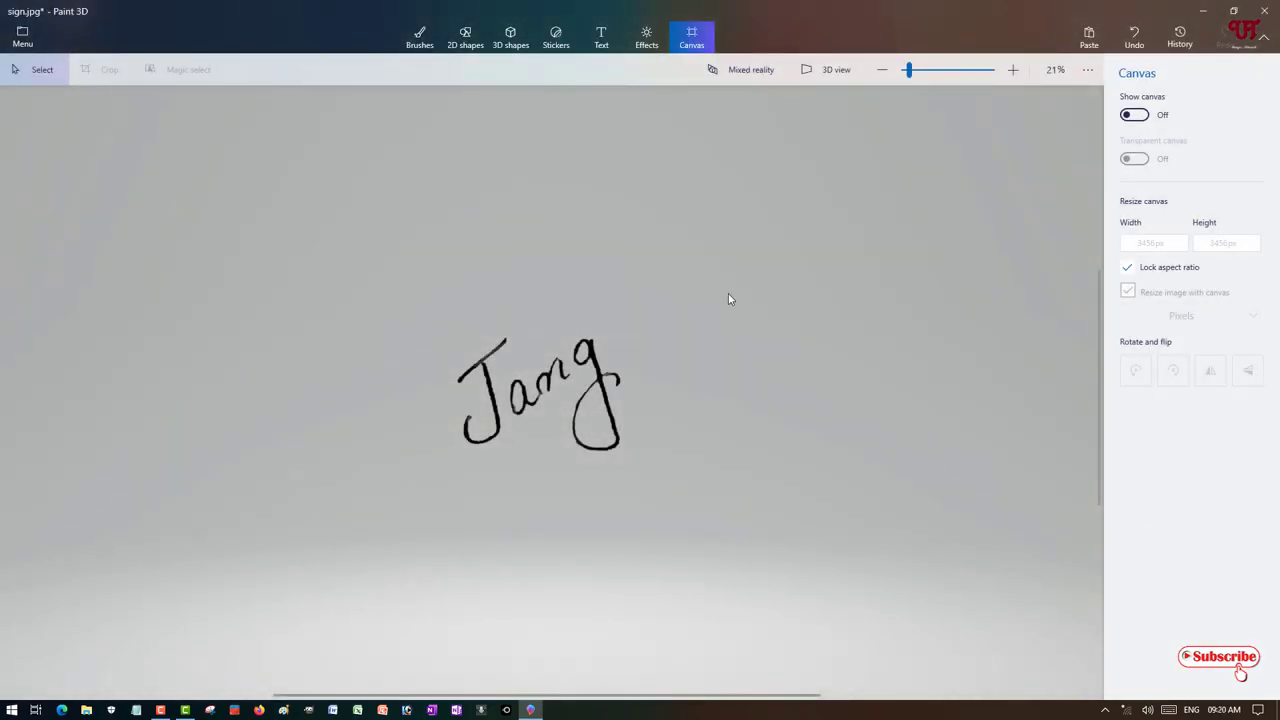
Close sign.jpg without saving, open desktop.jpg in Paint 3D, and pick up the test PNG
click(1264, 12)
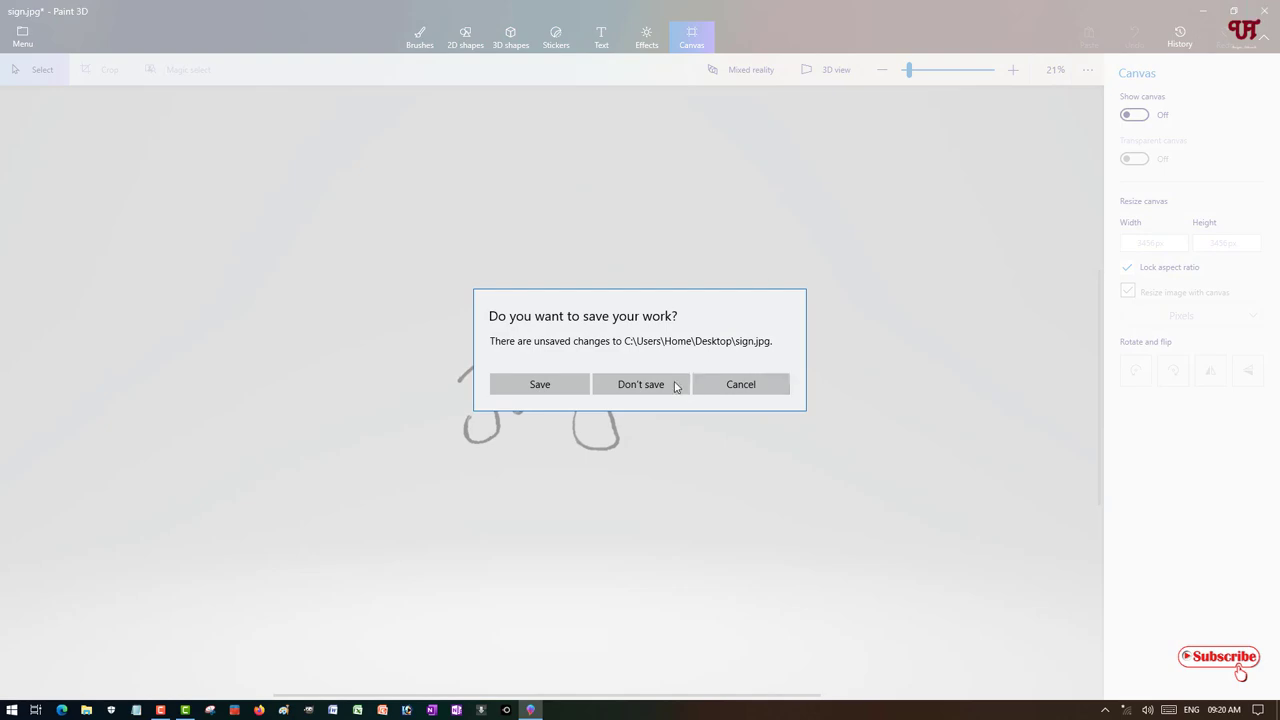
click(669, 385)
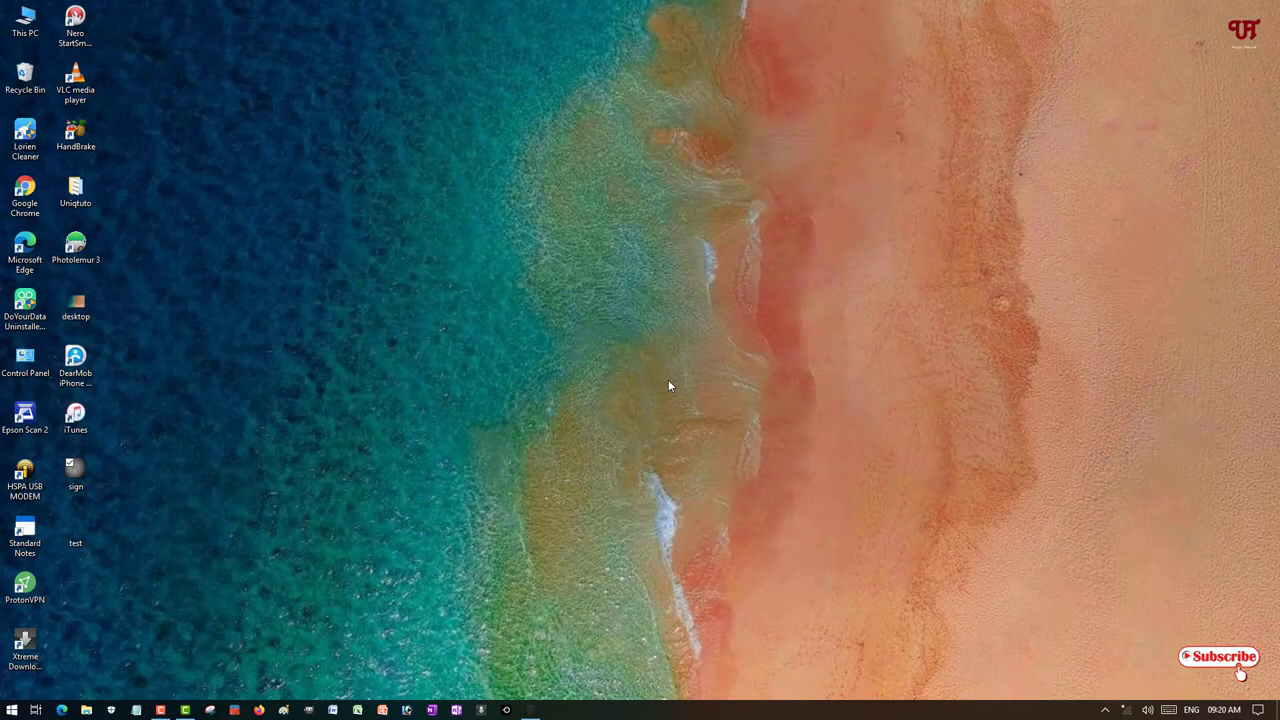
right_click(76, 305)
click(55, 256)
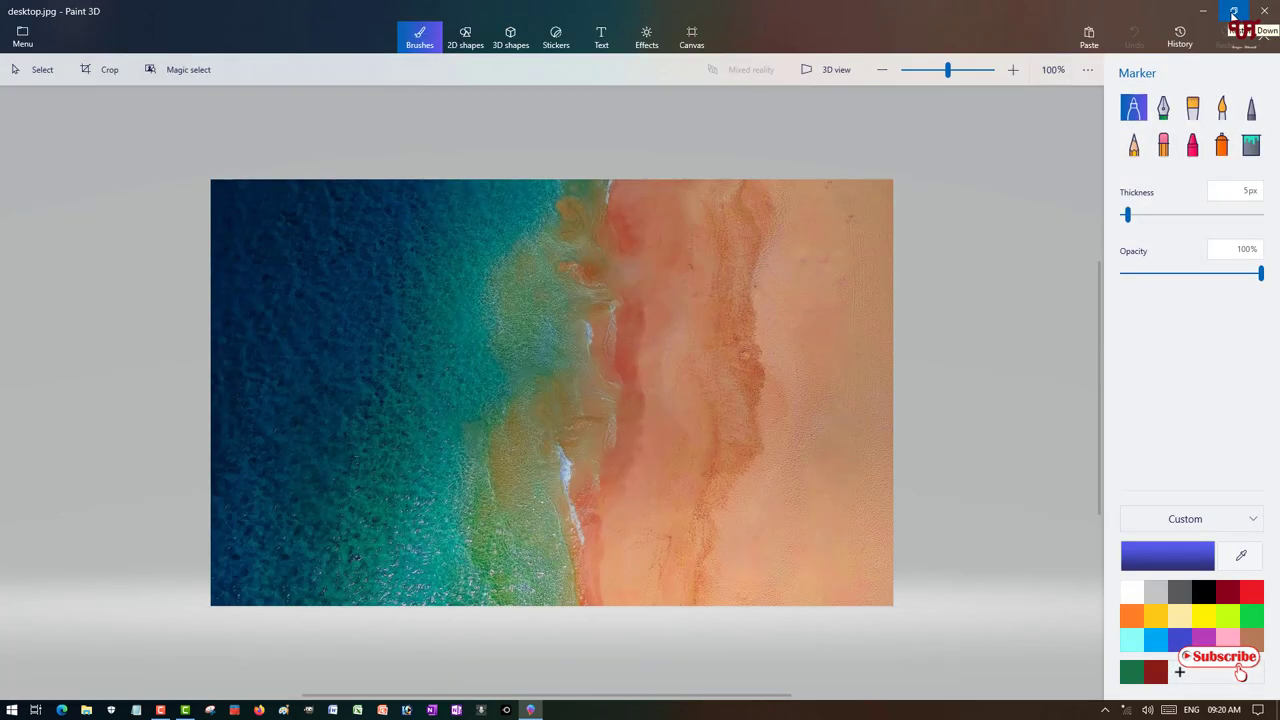
click(1234, 12)
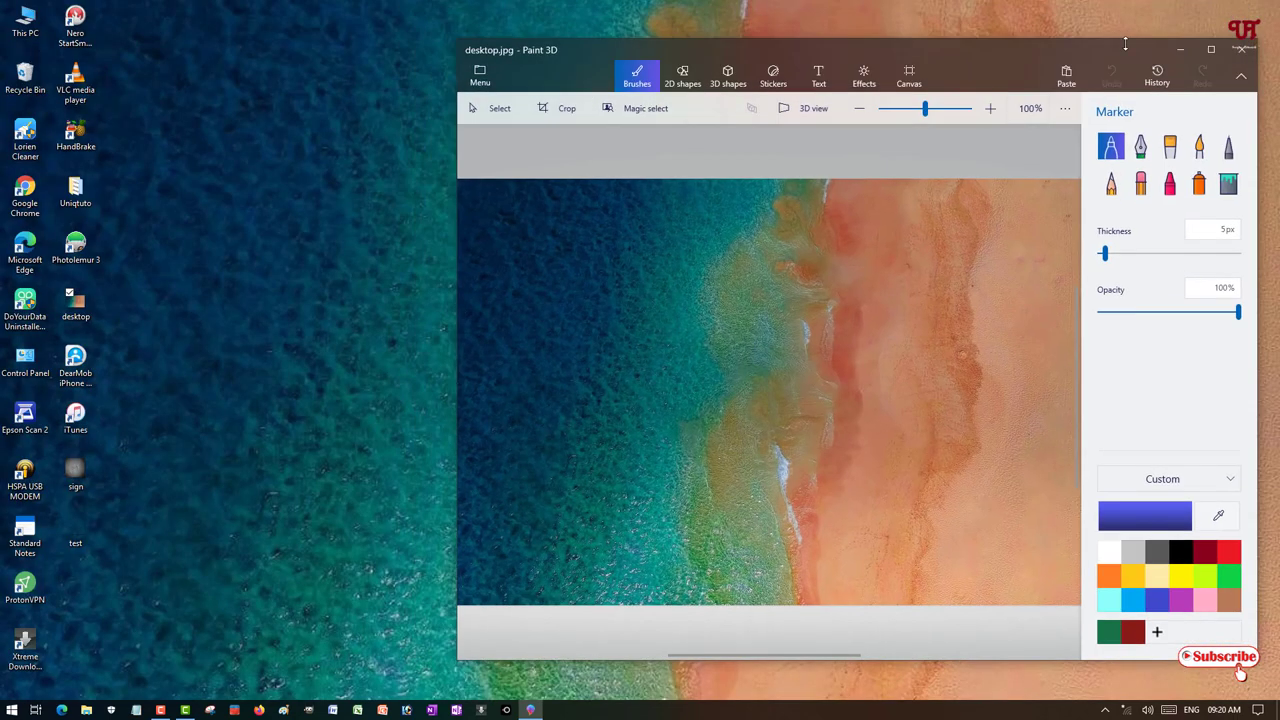
click(82, 543)
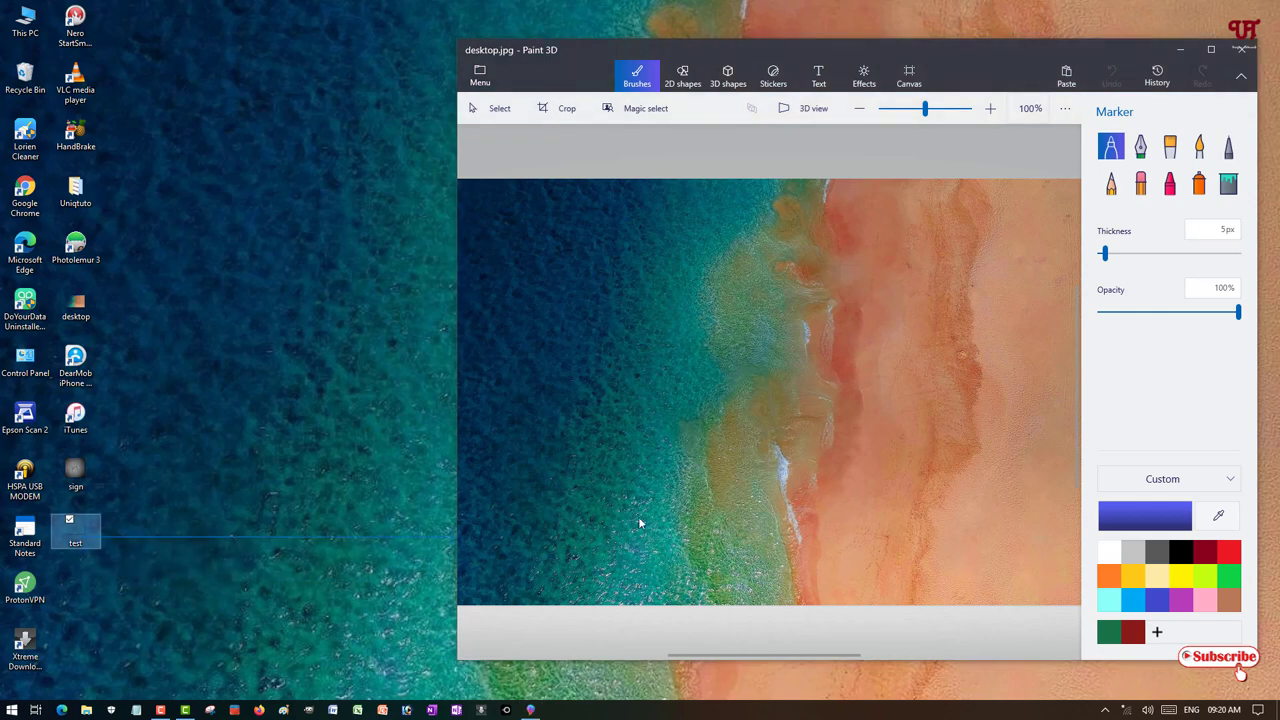
Drop the test PNG onto desktop.jpg, zoom to 91%, and fix the signature on the upper-right sand
mouse_move(52, 537)
mouse_down()
mouse_move(320, 485)
mouse_move(274, 550)
mouse_move(87, 555)
mouse_move(83, 540)
mouse_move(787, 414)
mouse_move(862, 423)
mouse_up()
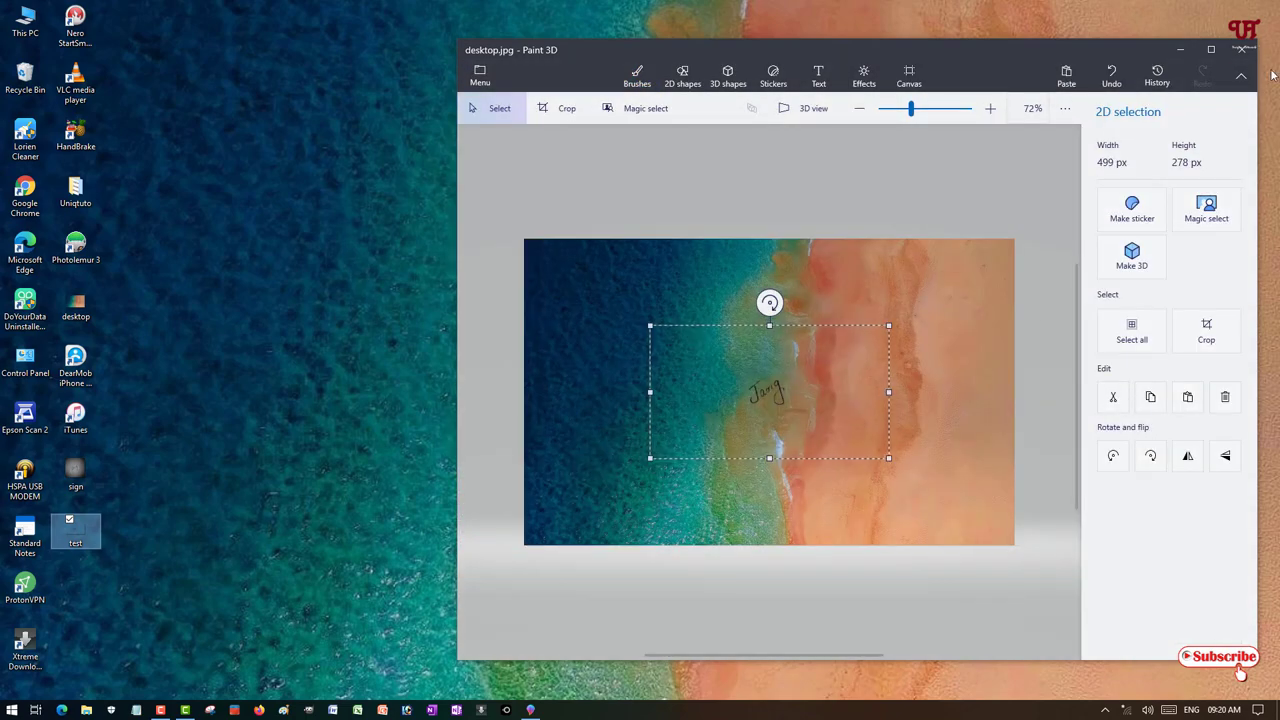
click(1214, 51)
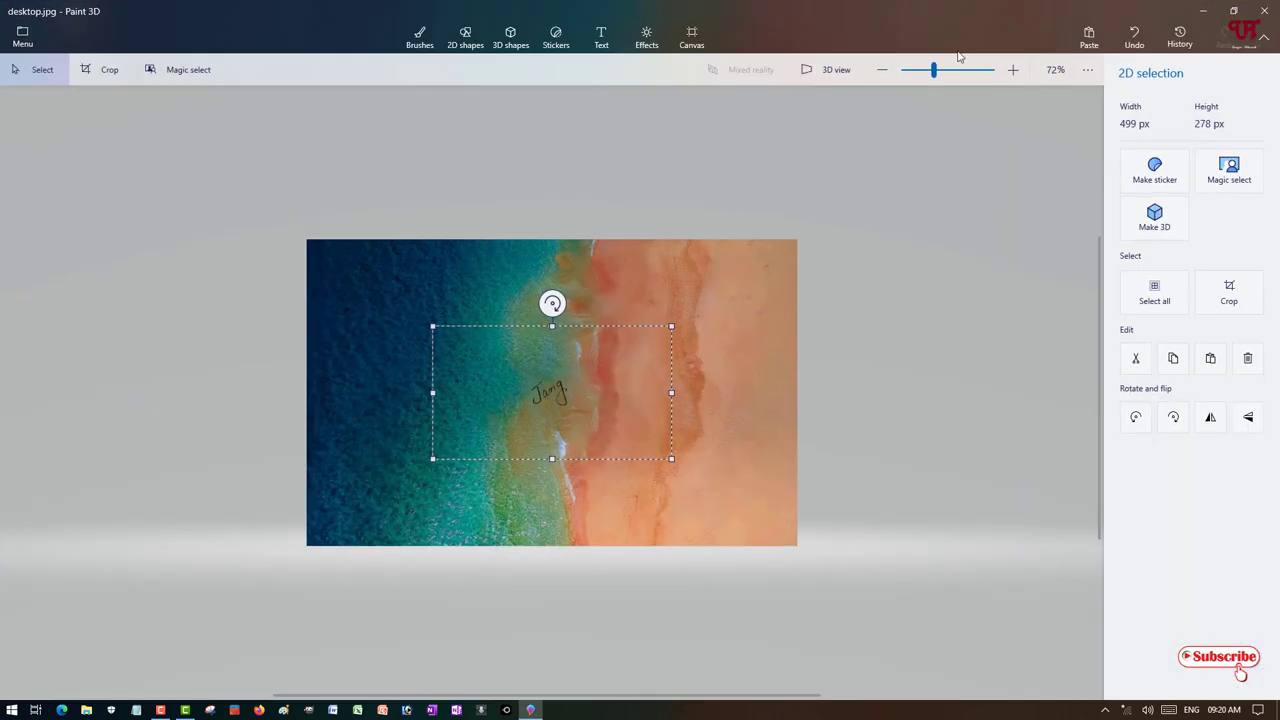
click(943, 70)
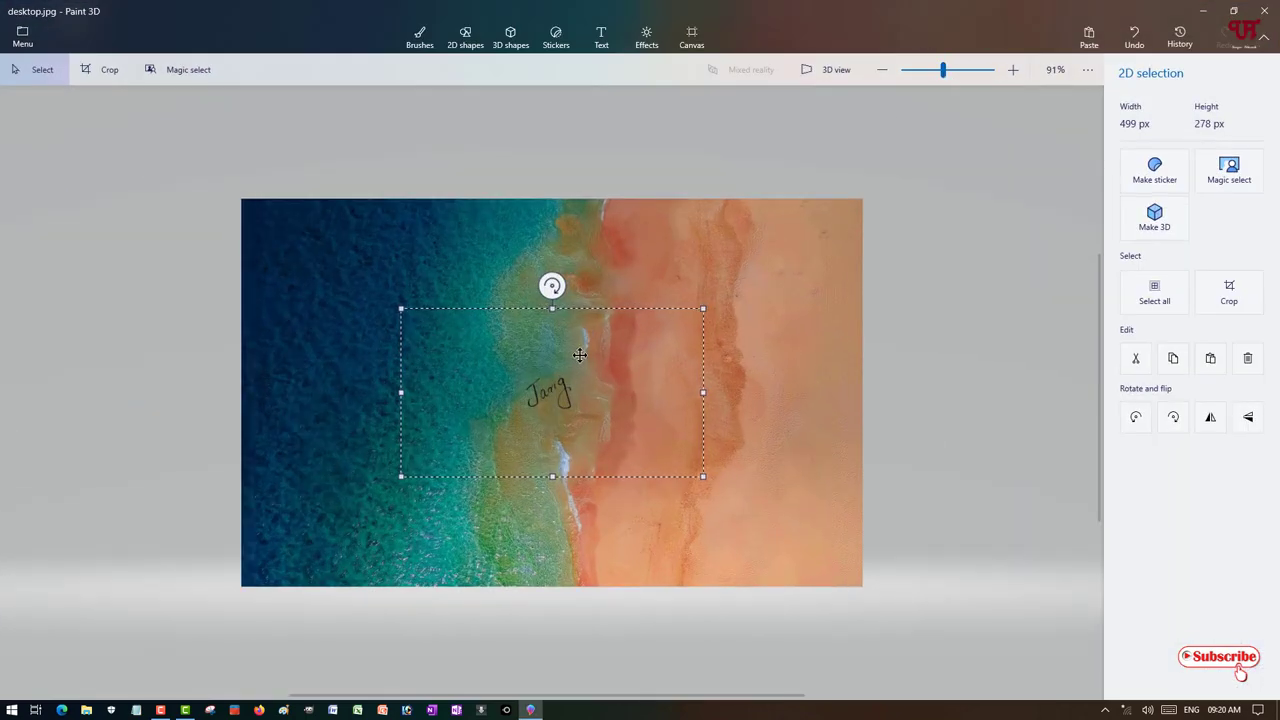
drag(572, 392, 740, 306)
click(716, 461)
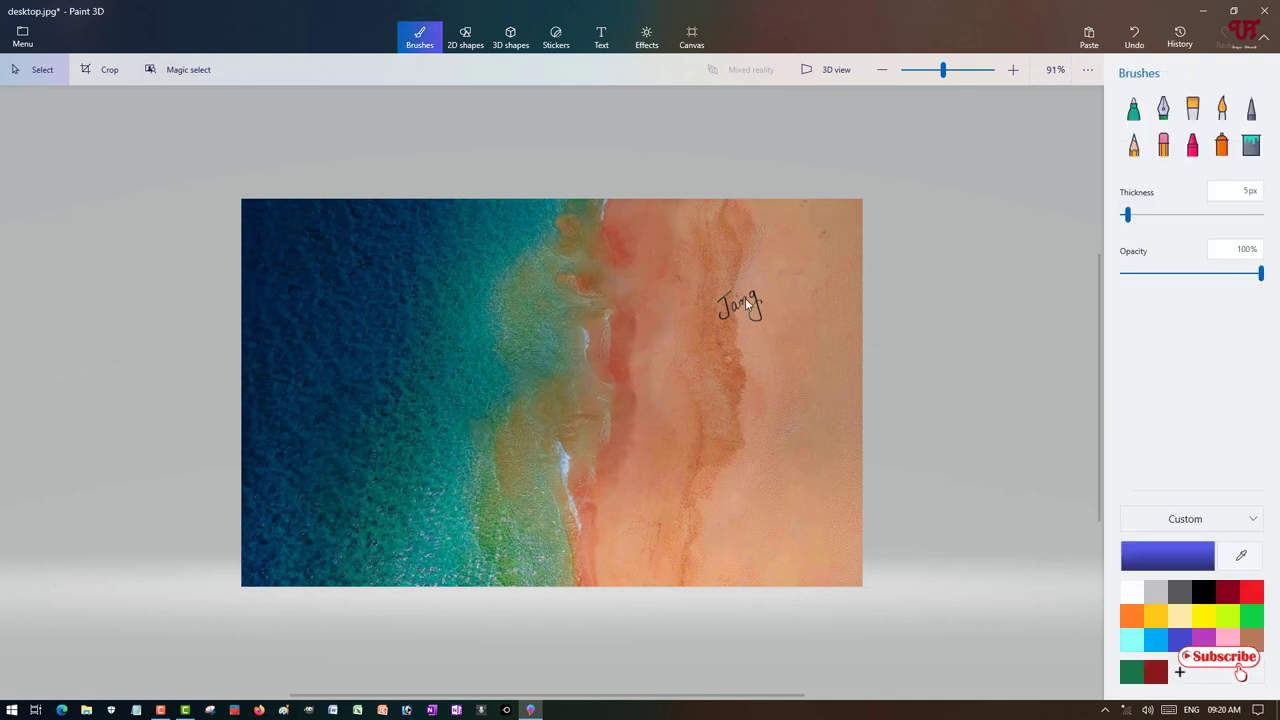